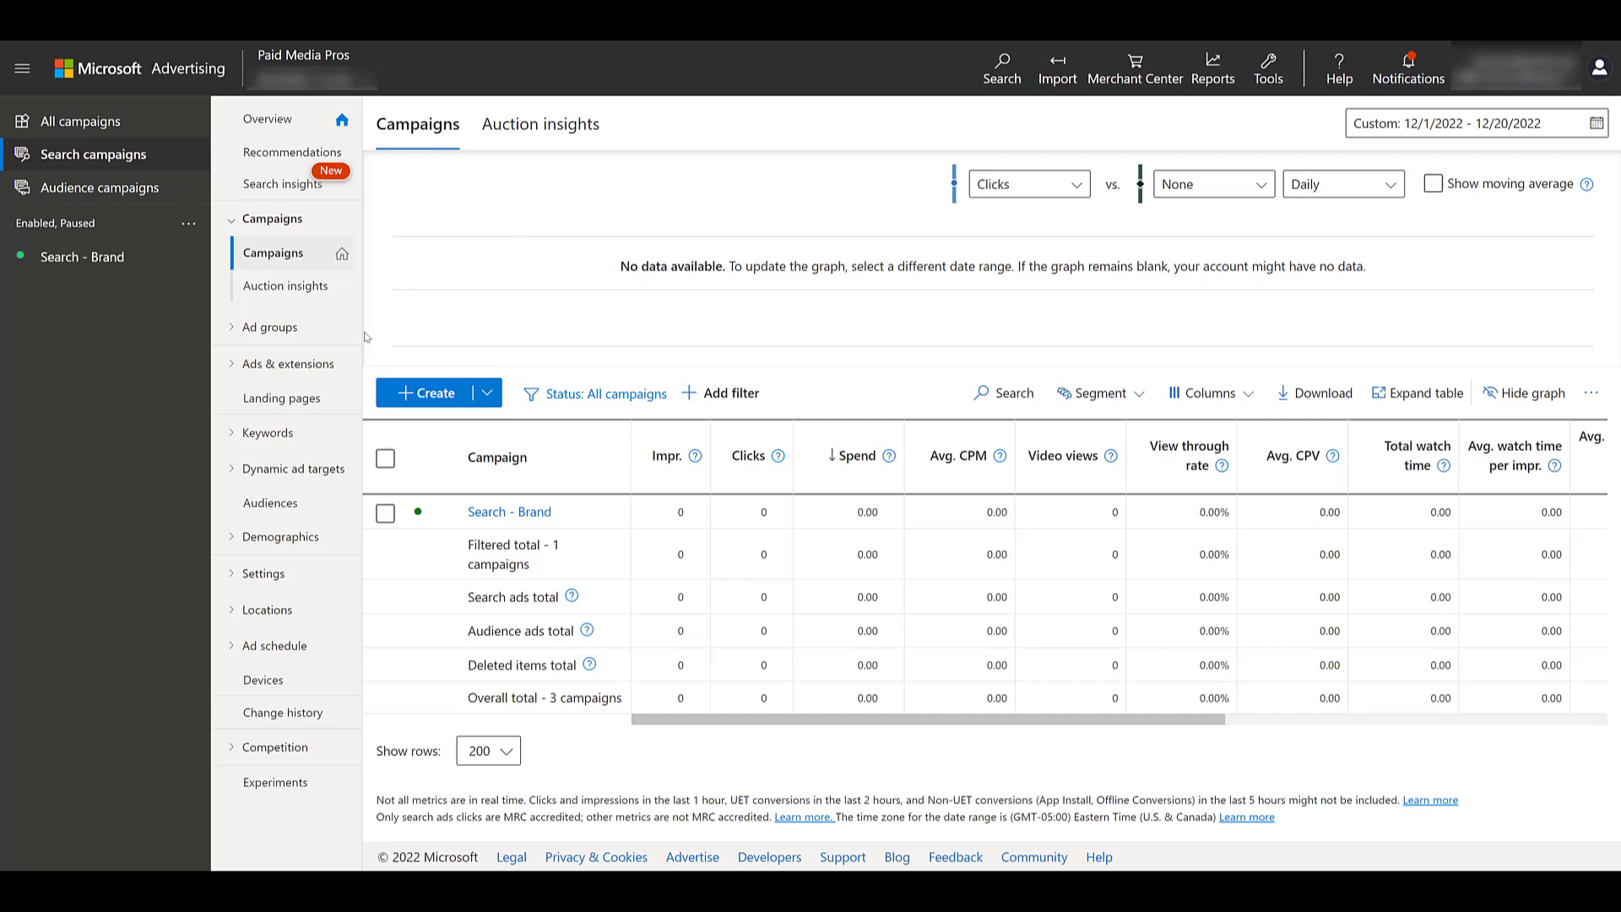
Step: Filter the Extensions view to Flyer Extensions and start a new flyer extension
click(317, 373)
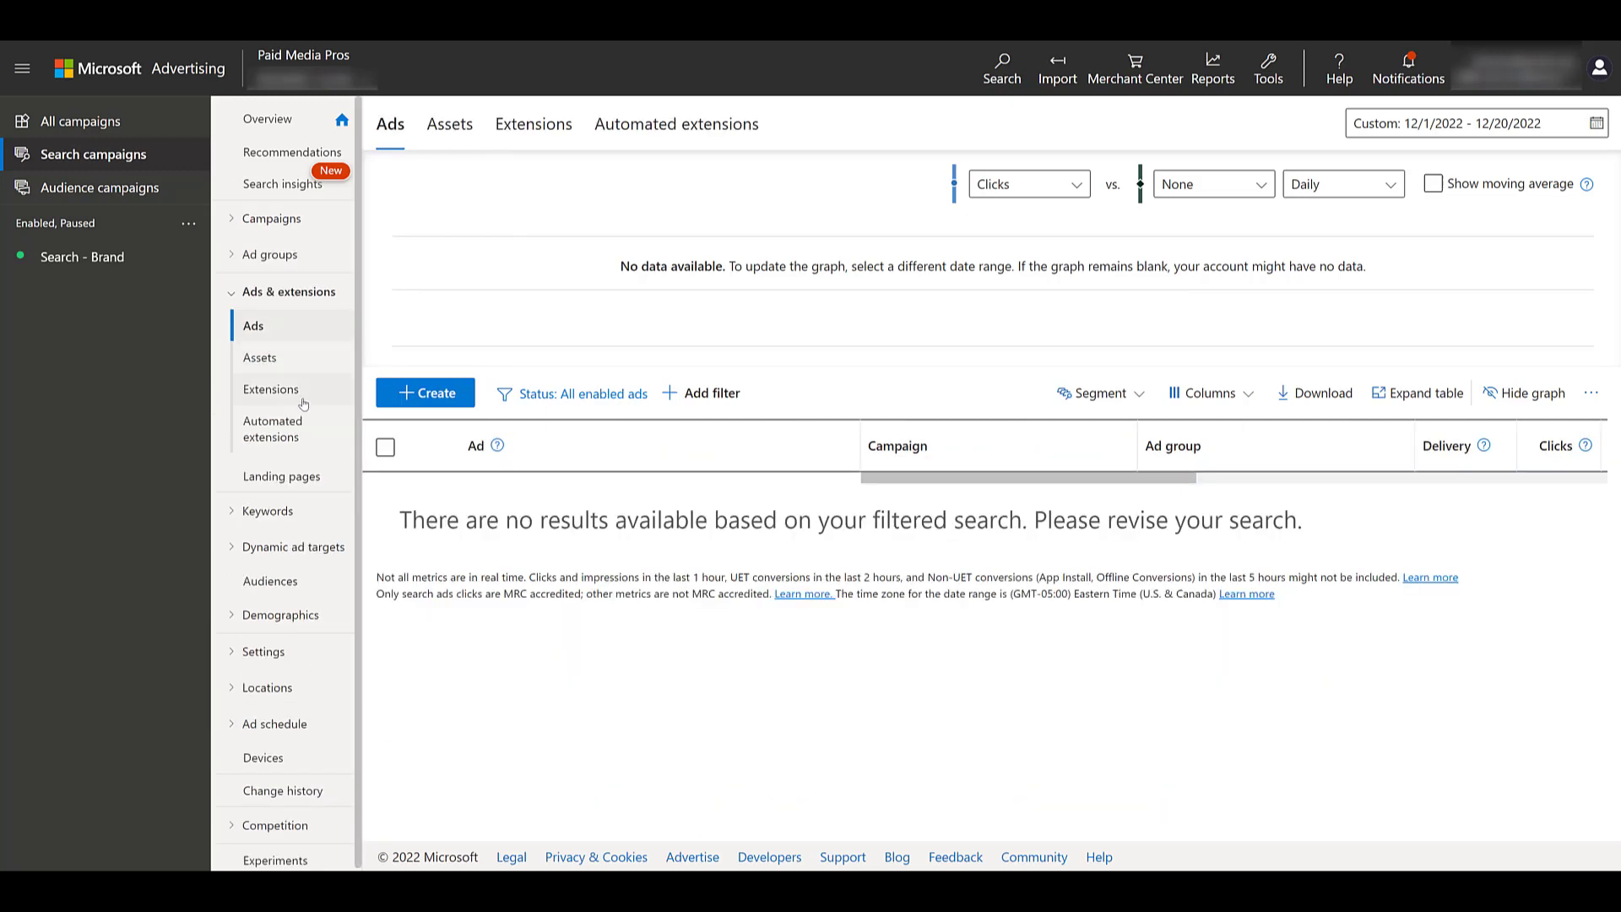
click(510, 140)
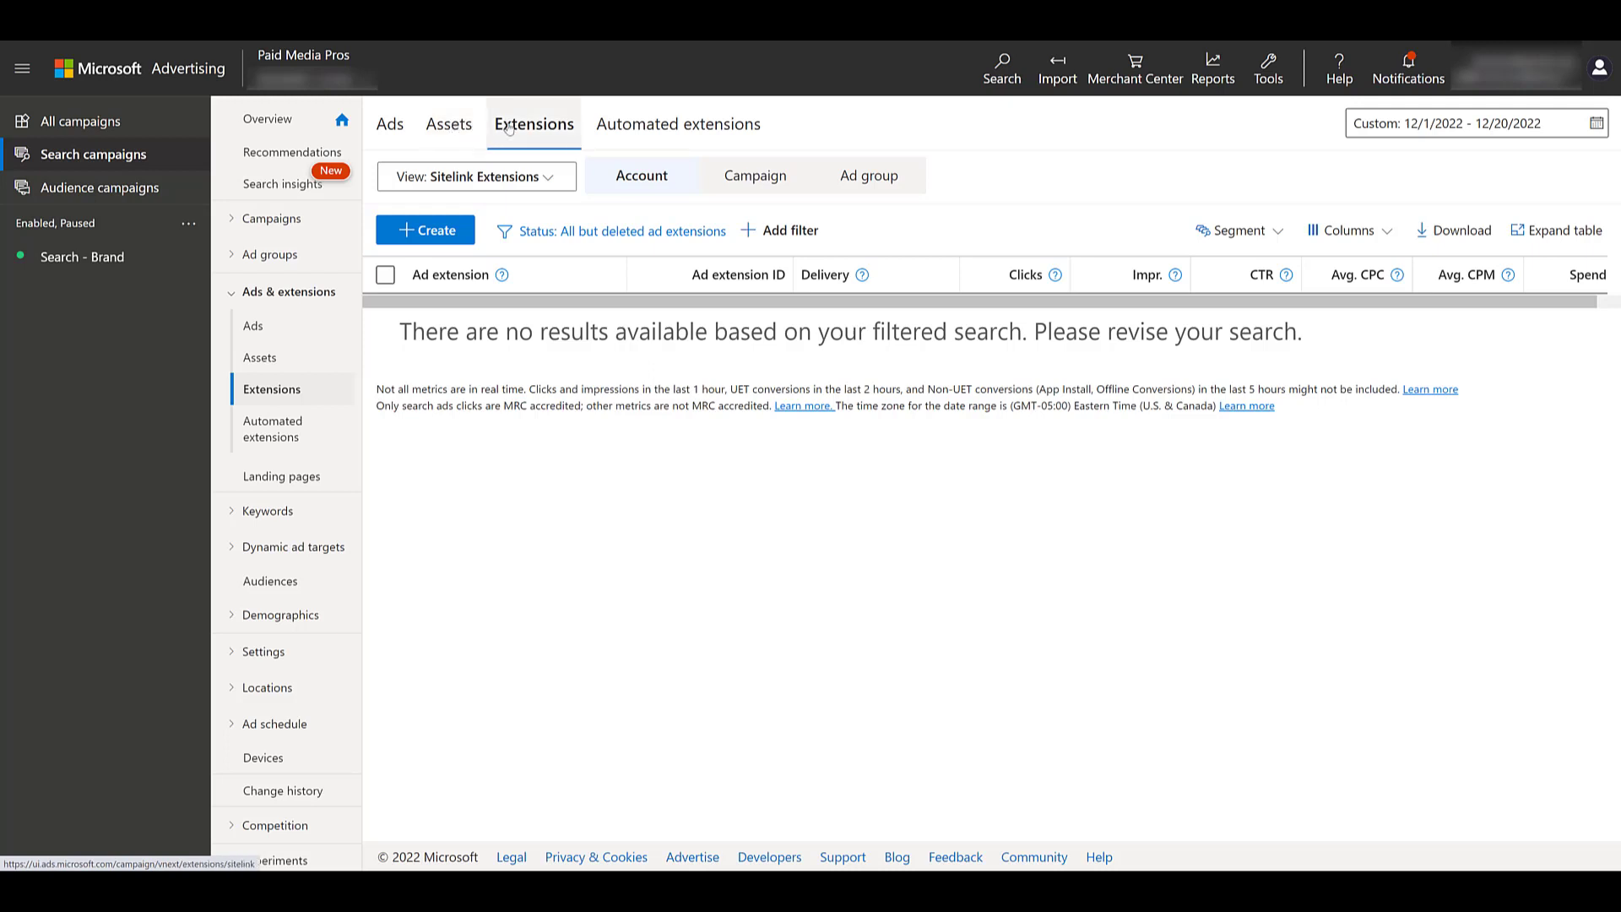
click(533, 179)
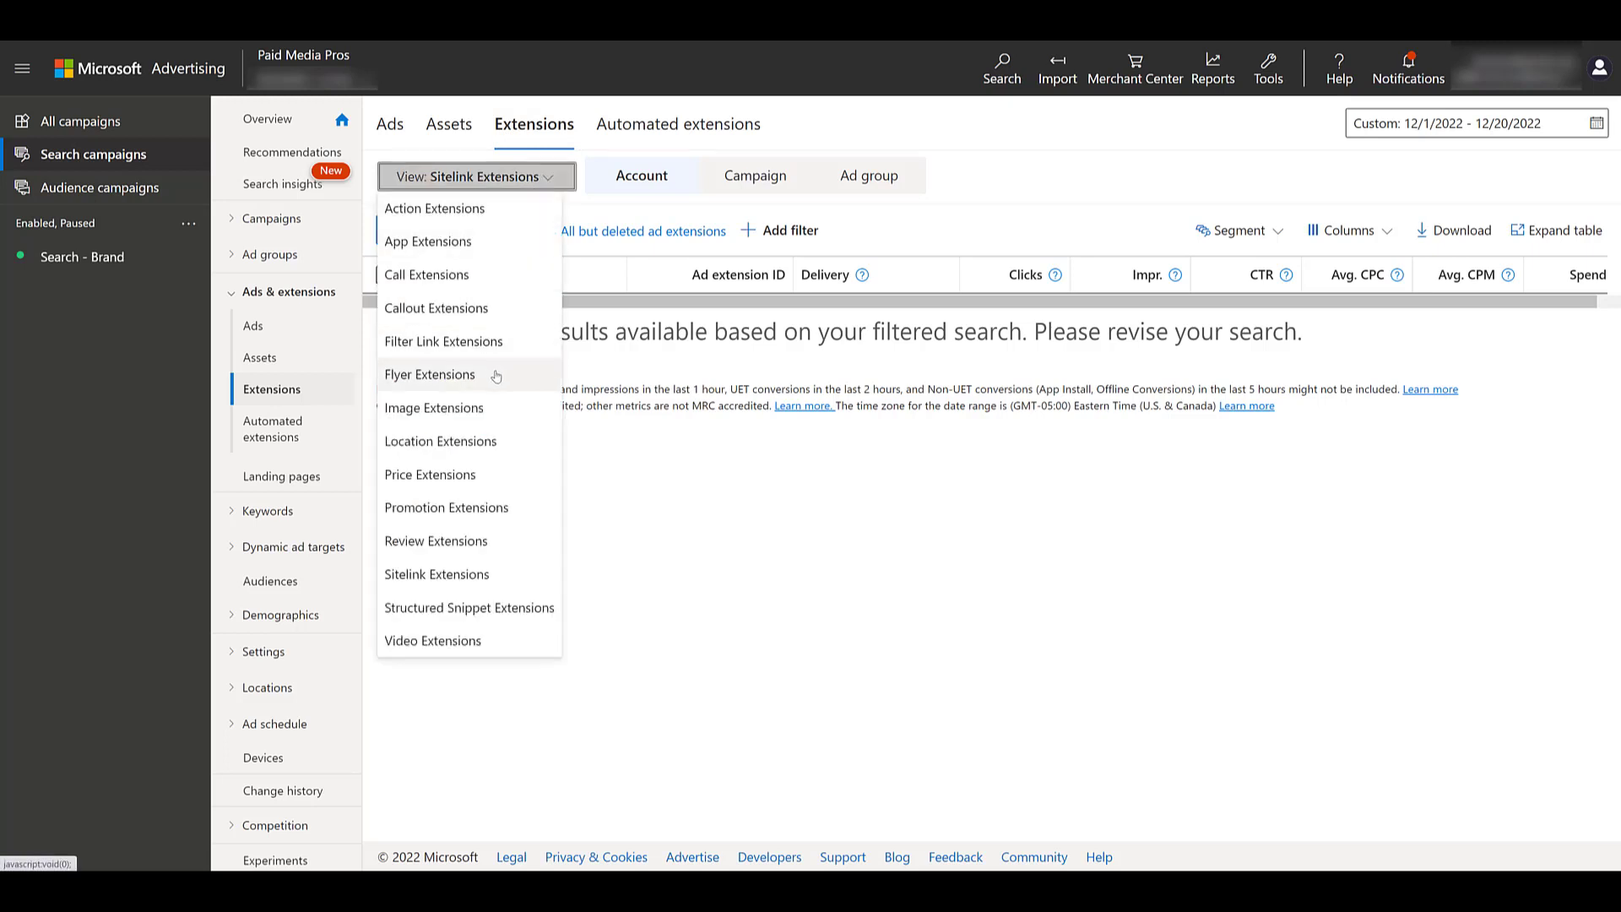
click(497, 377)
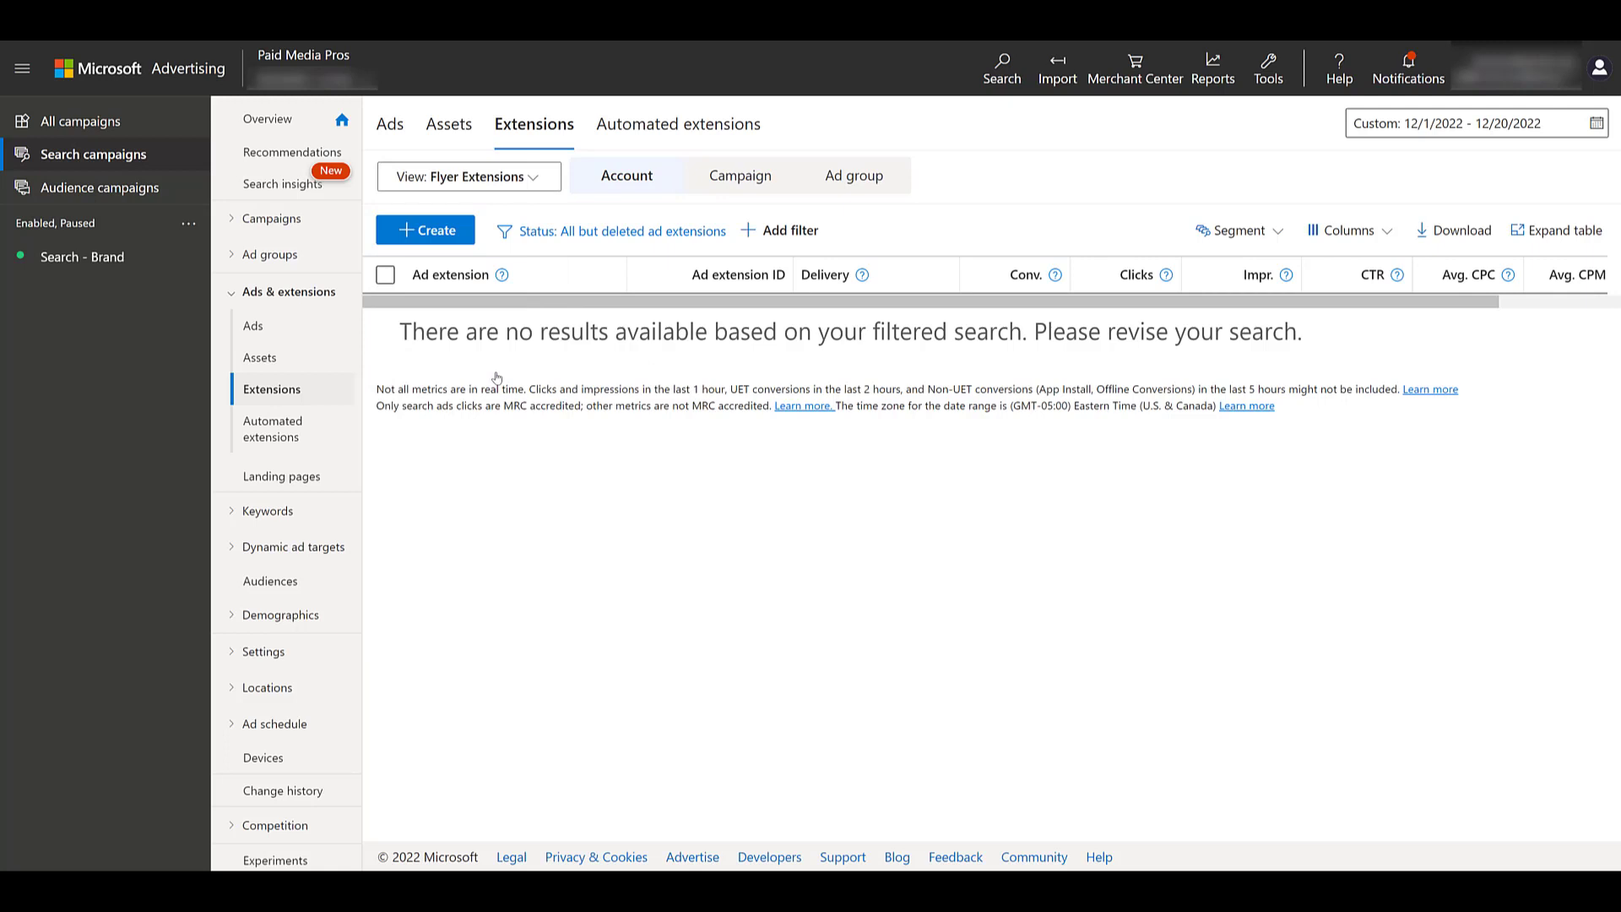
click(437, 231)
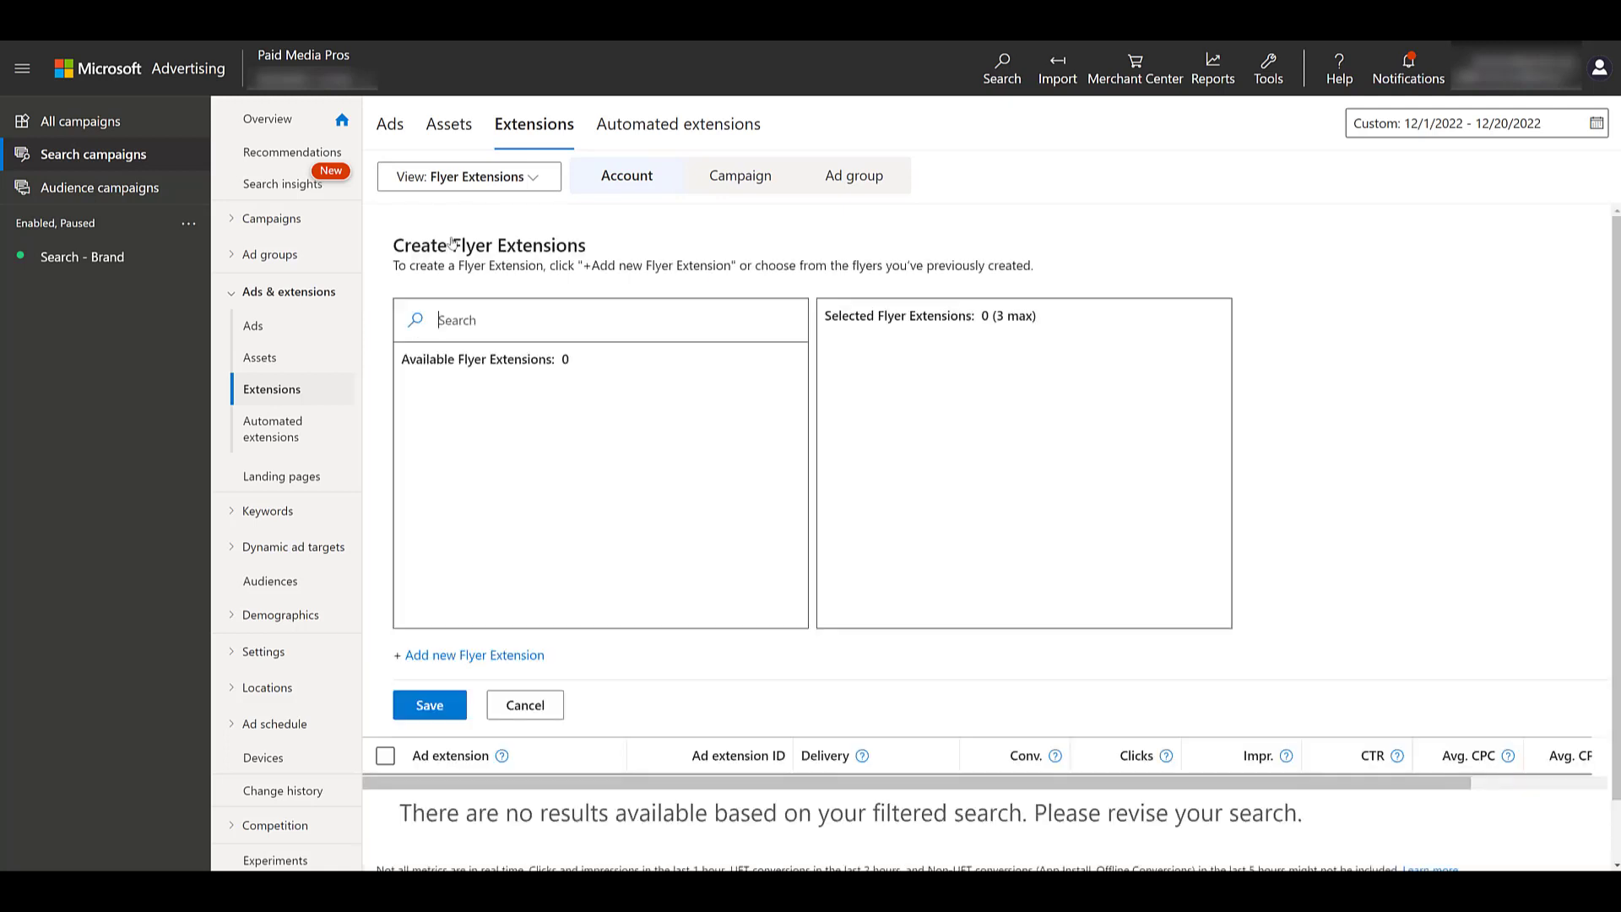
click(506, 656)
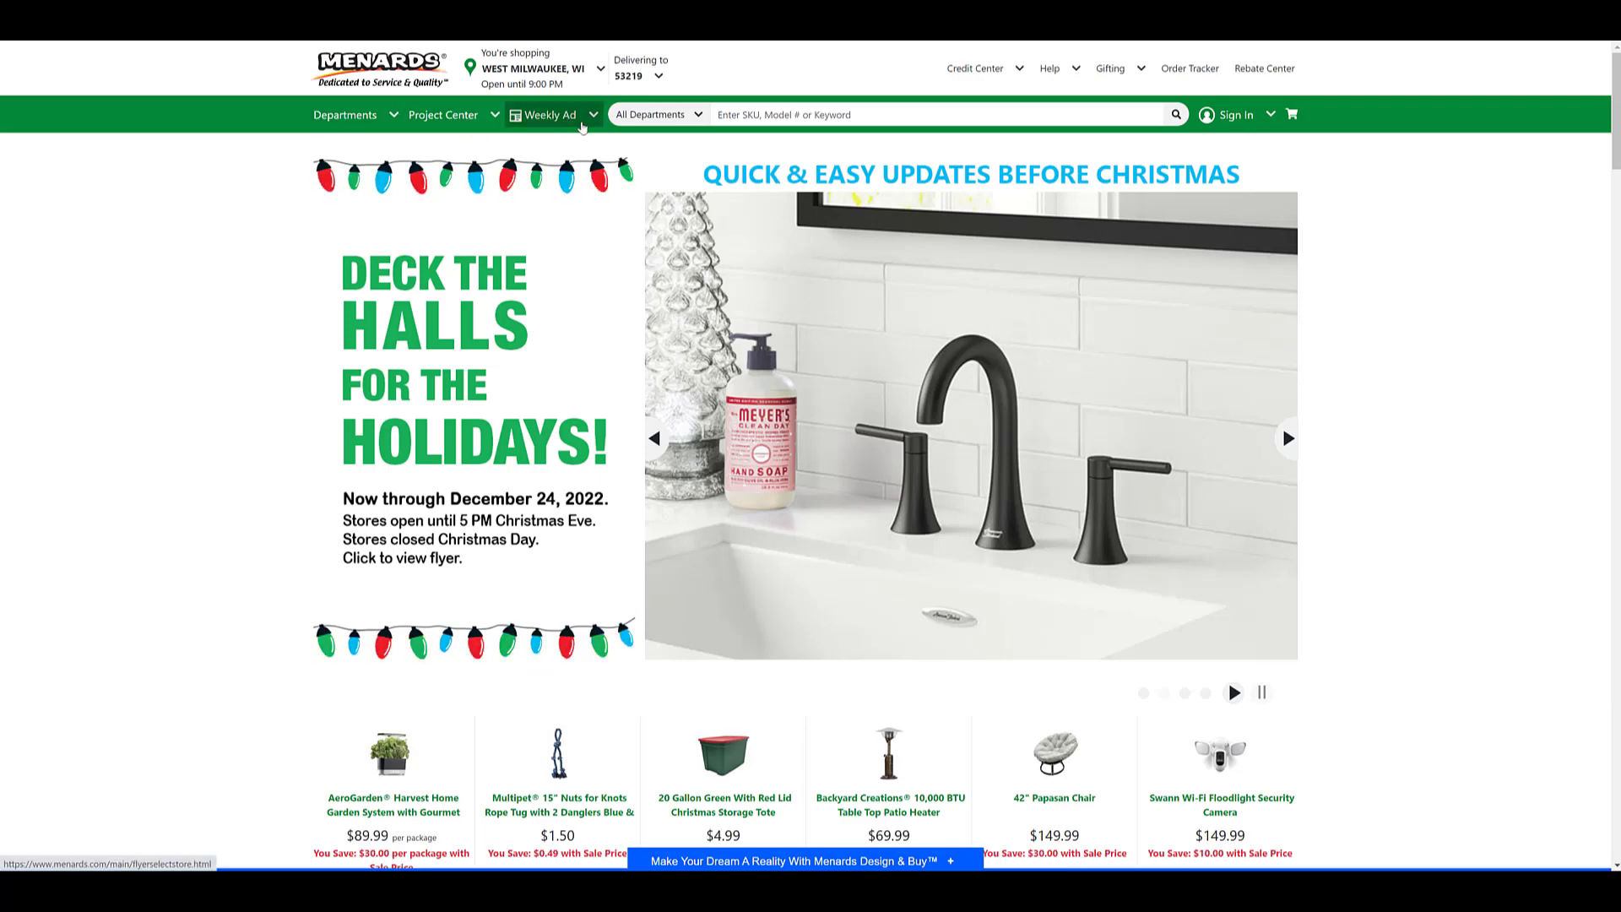
Step: On menards.com, view the Last Minute Gift Sale flyer valid Dec 16–Dec 24
click(591, 123)
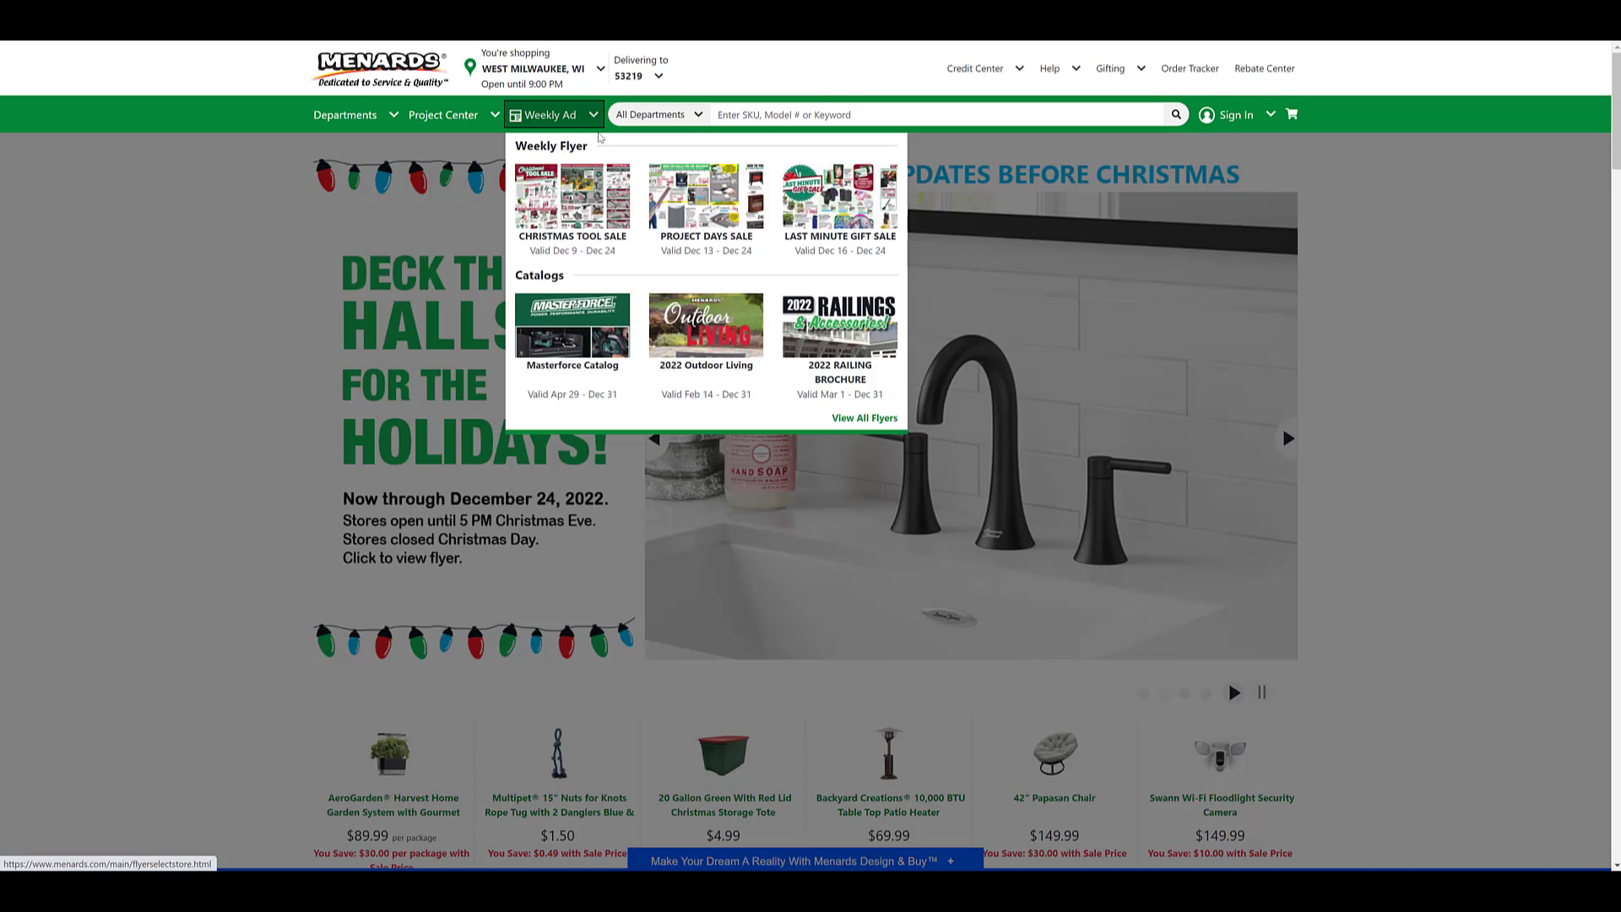
click(865, 419)
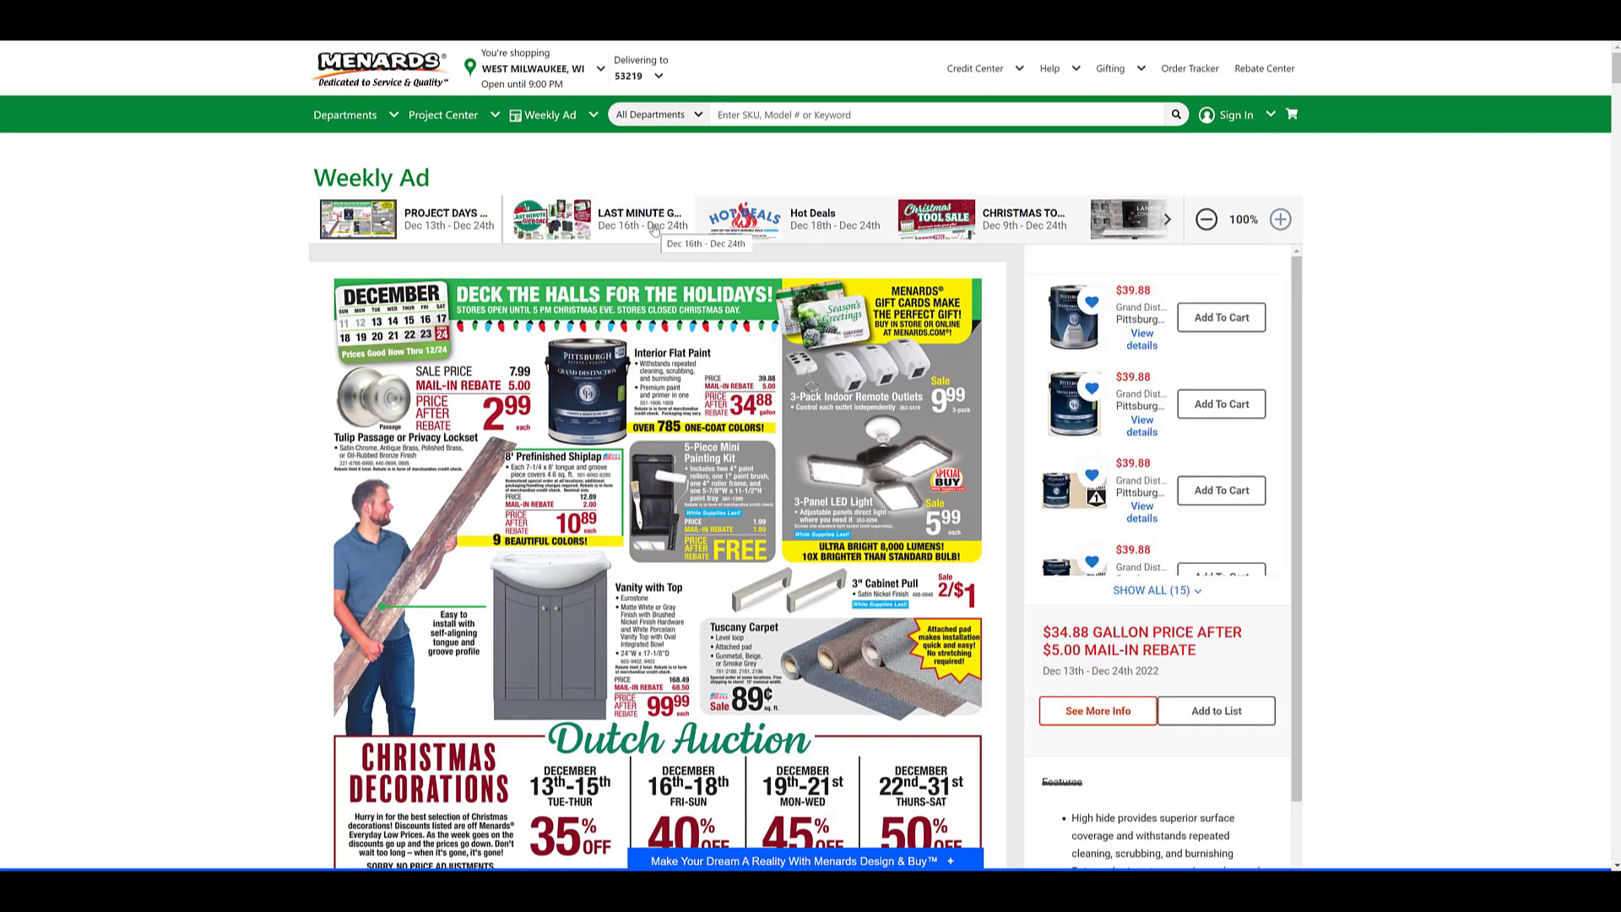
click(655, 230)
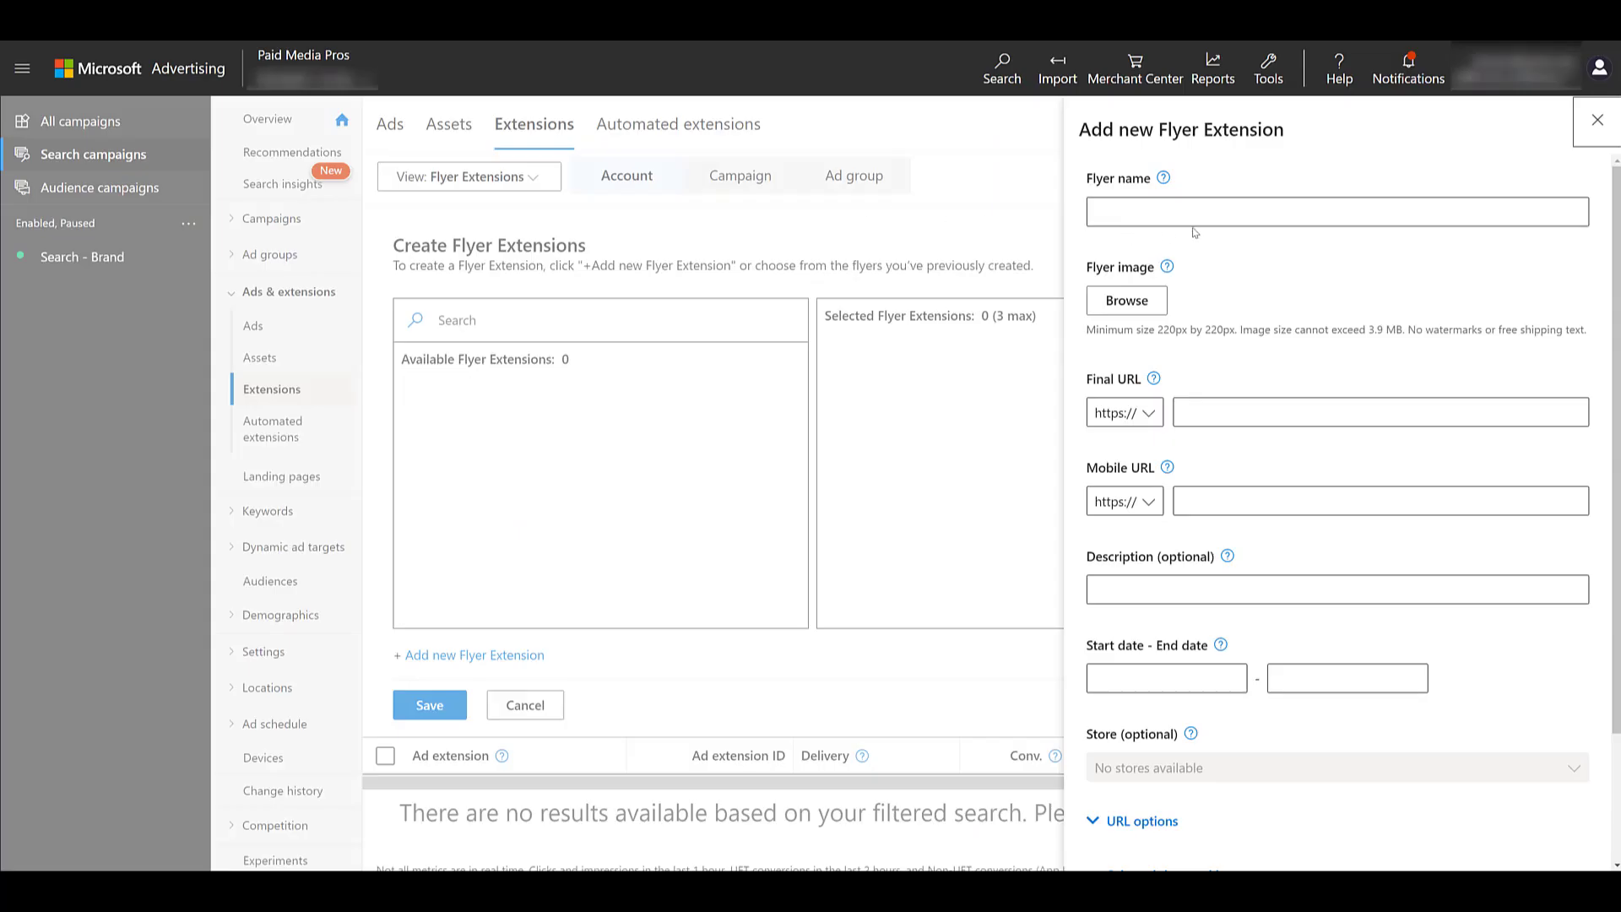
Step: Paste 'Last Minute Gift Sale' as the flyer name and upload its flyer image
click(1195, 221)
text(Last Minute Gift Sale)
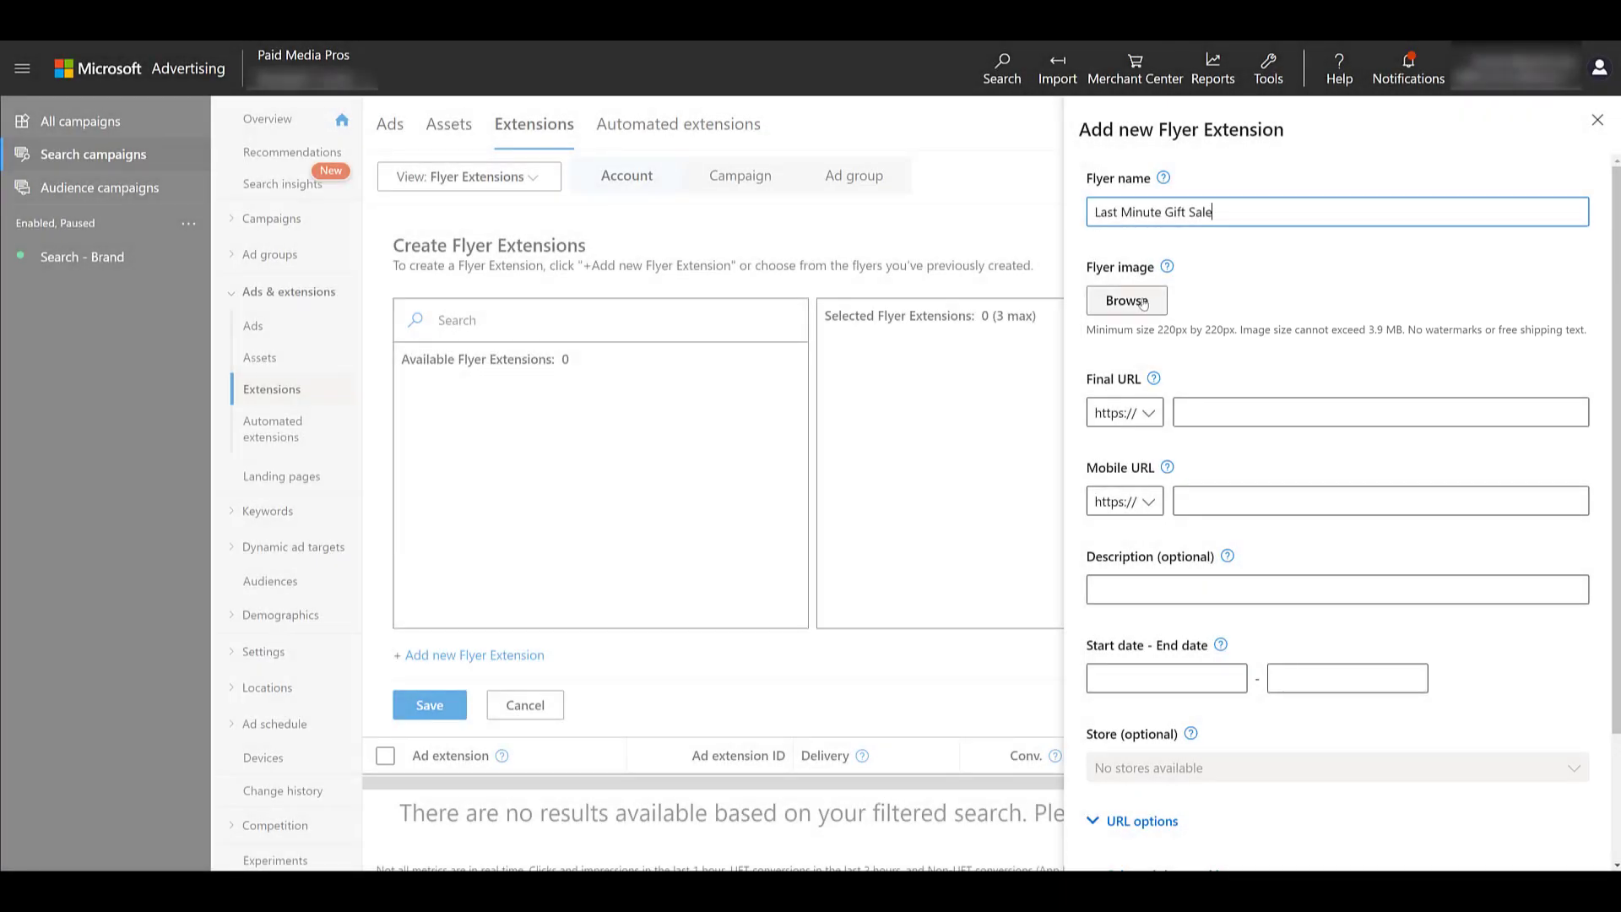
click(1143, 302)
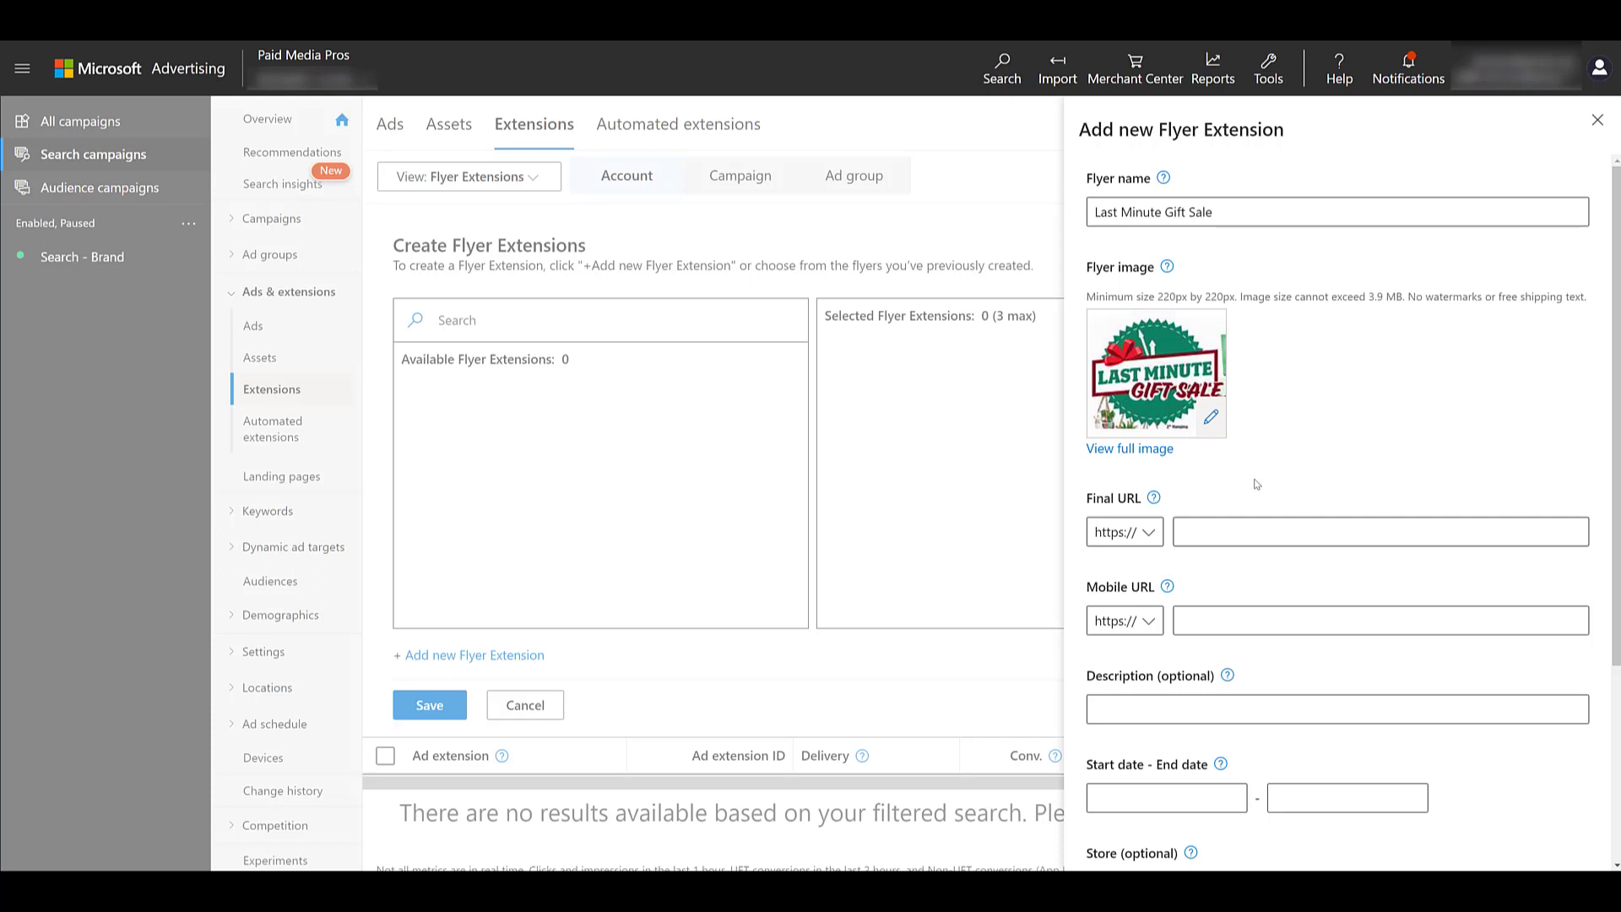
Step: Paste the store-location disclaimer into the flyer's optional description
mouse_move(308, 67)
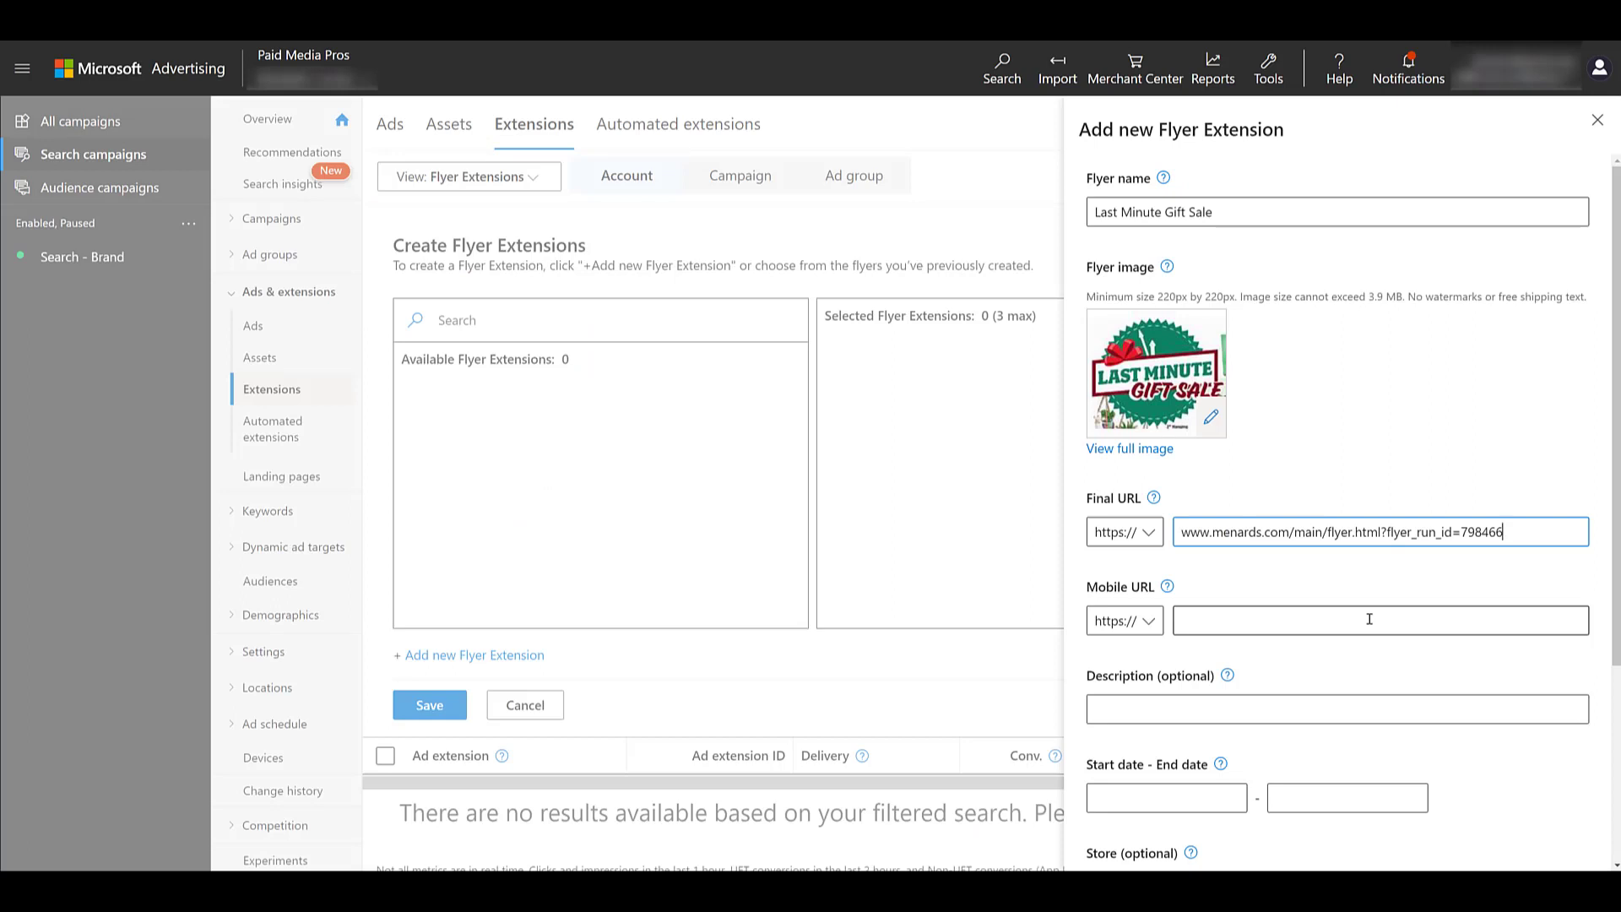
click(1236, 715)
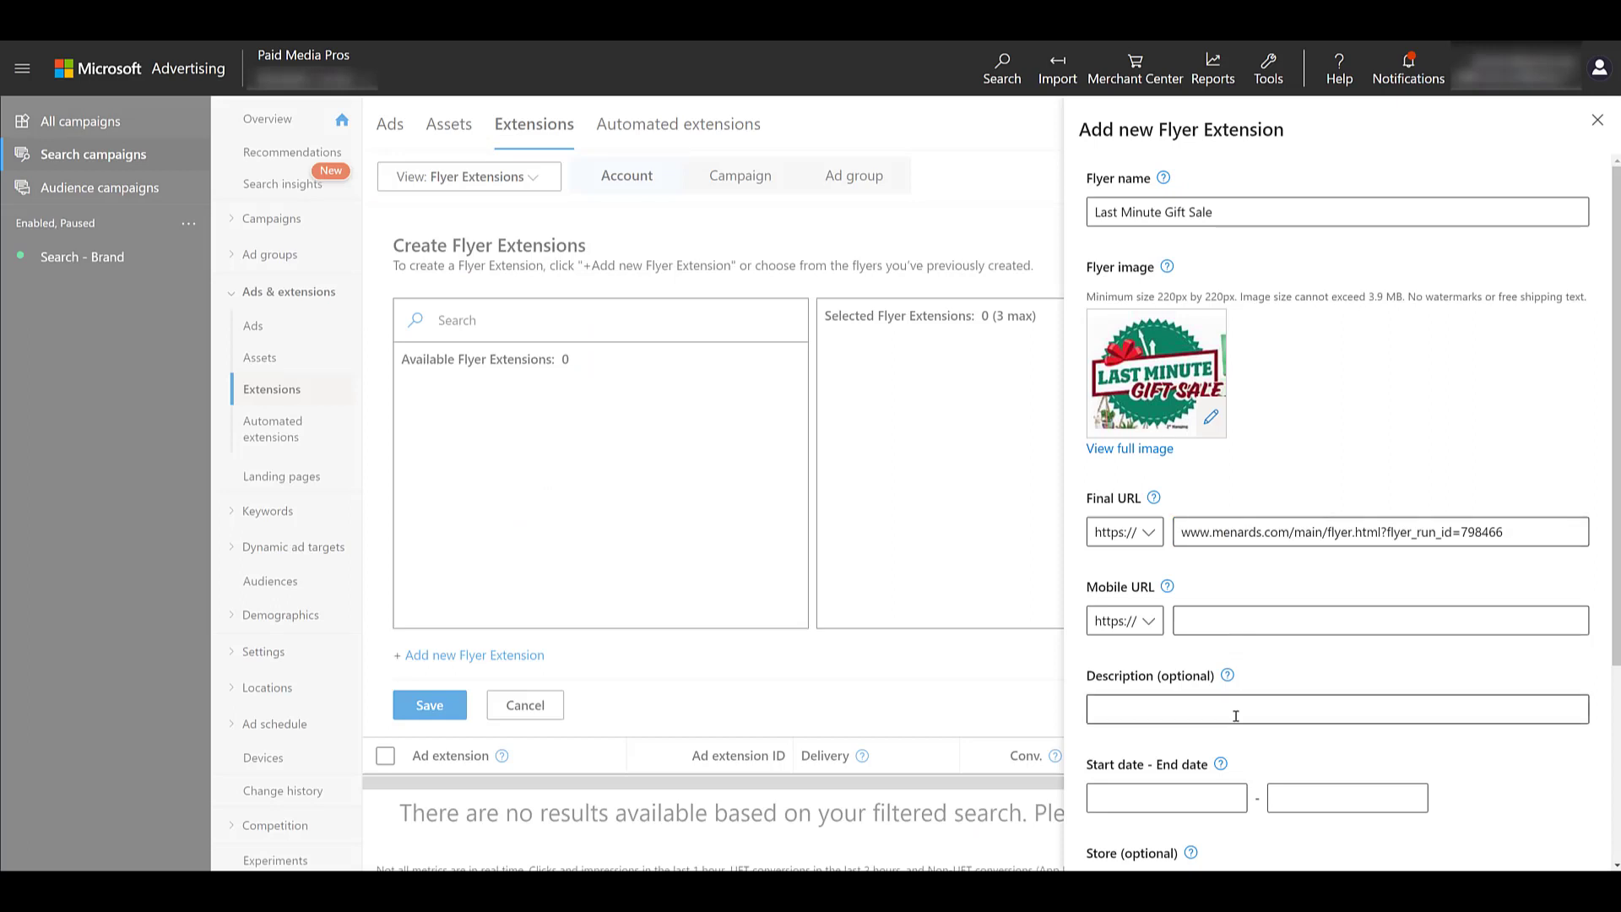
click(1235, 715)
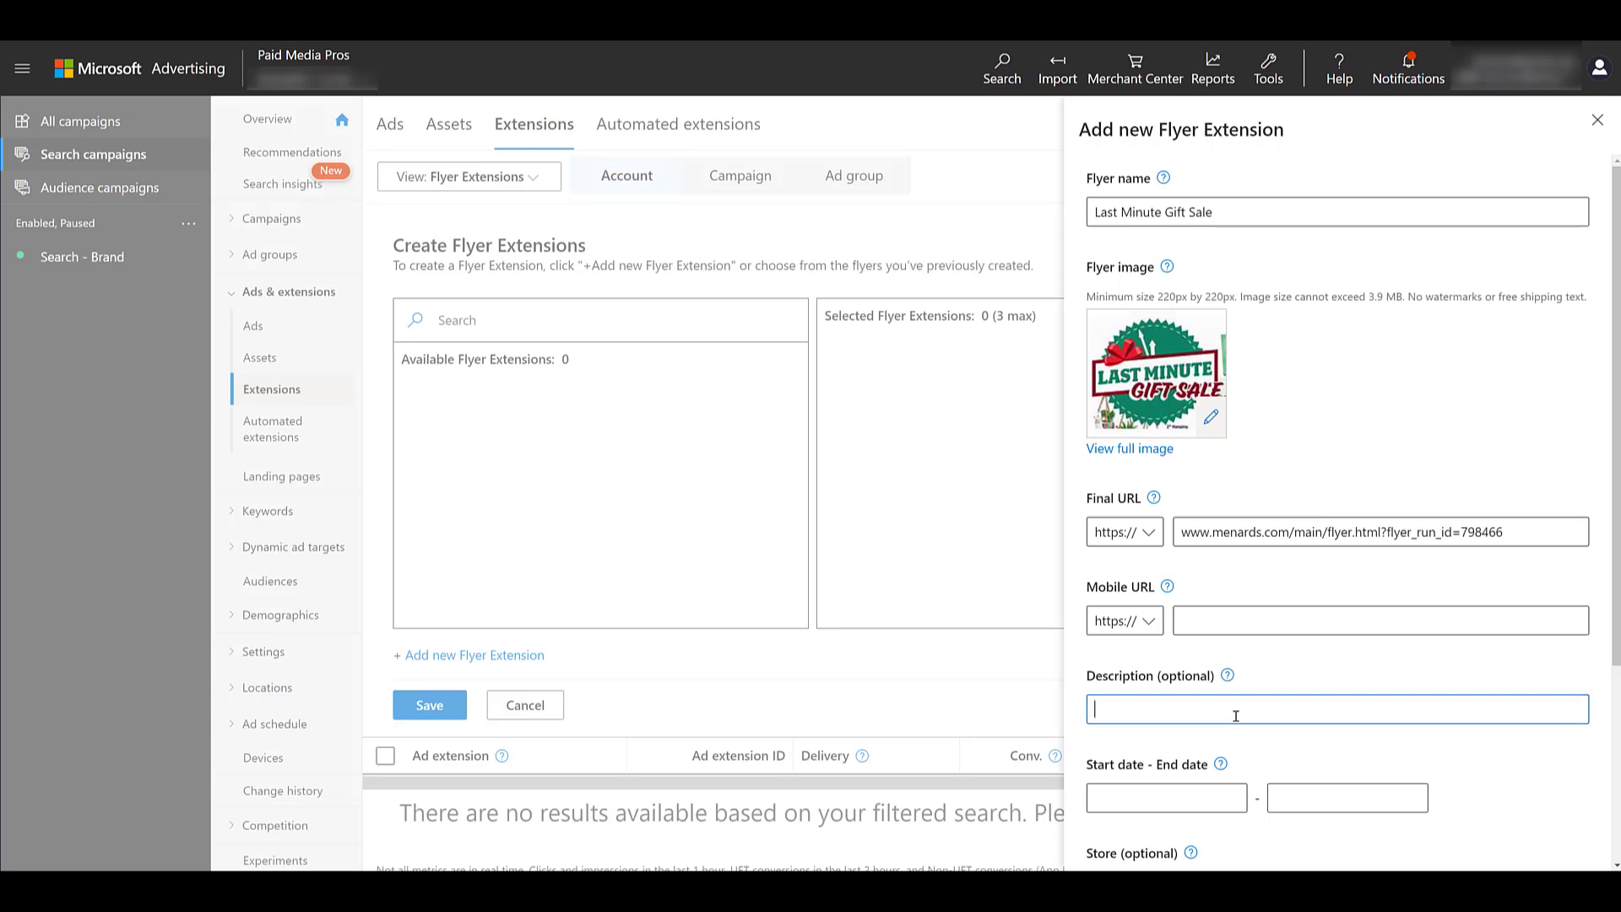
text(Offers may vary depending on store's location.)
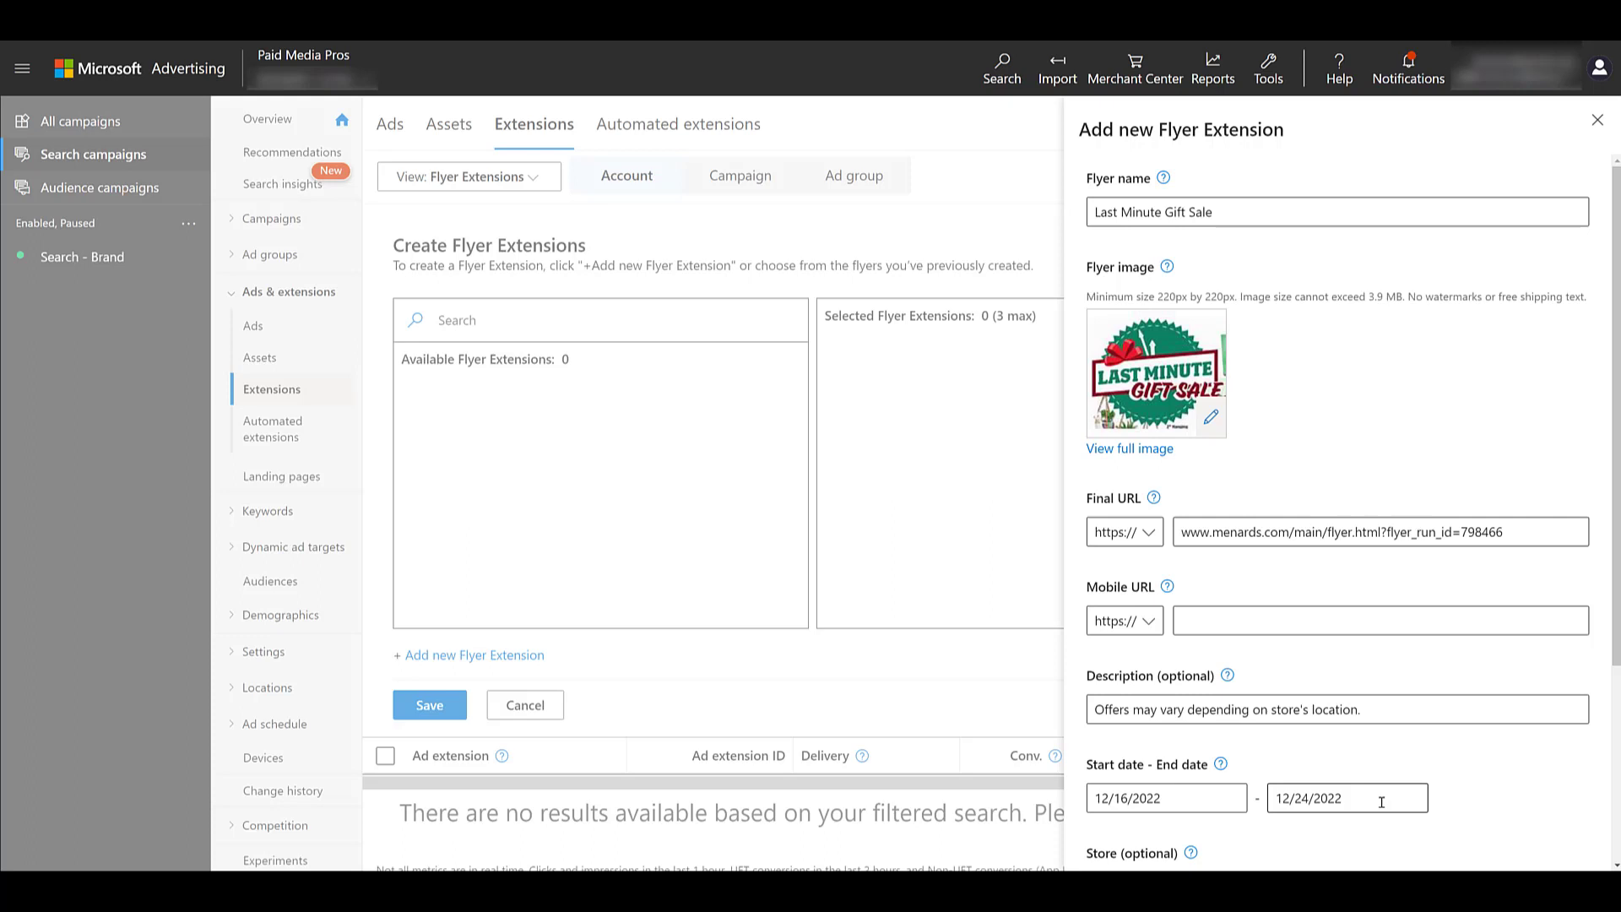
Step: Expand Selected days and hours and switch the flyer to the ad viewer's time zone
scroll(1381, 802, down, 3)
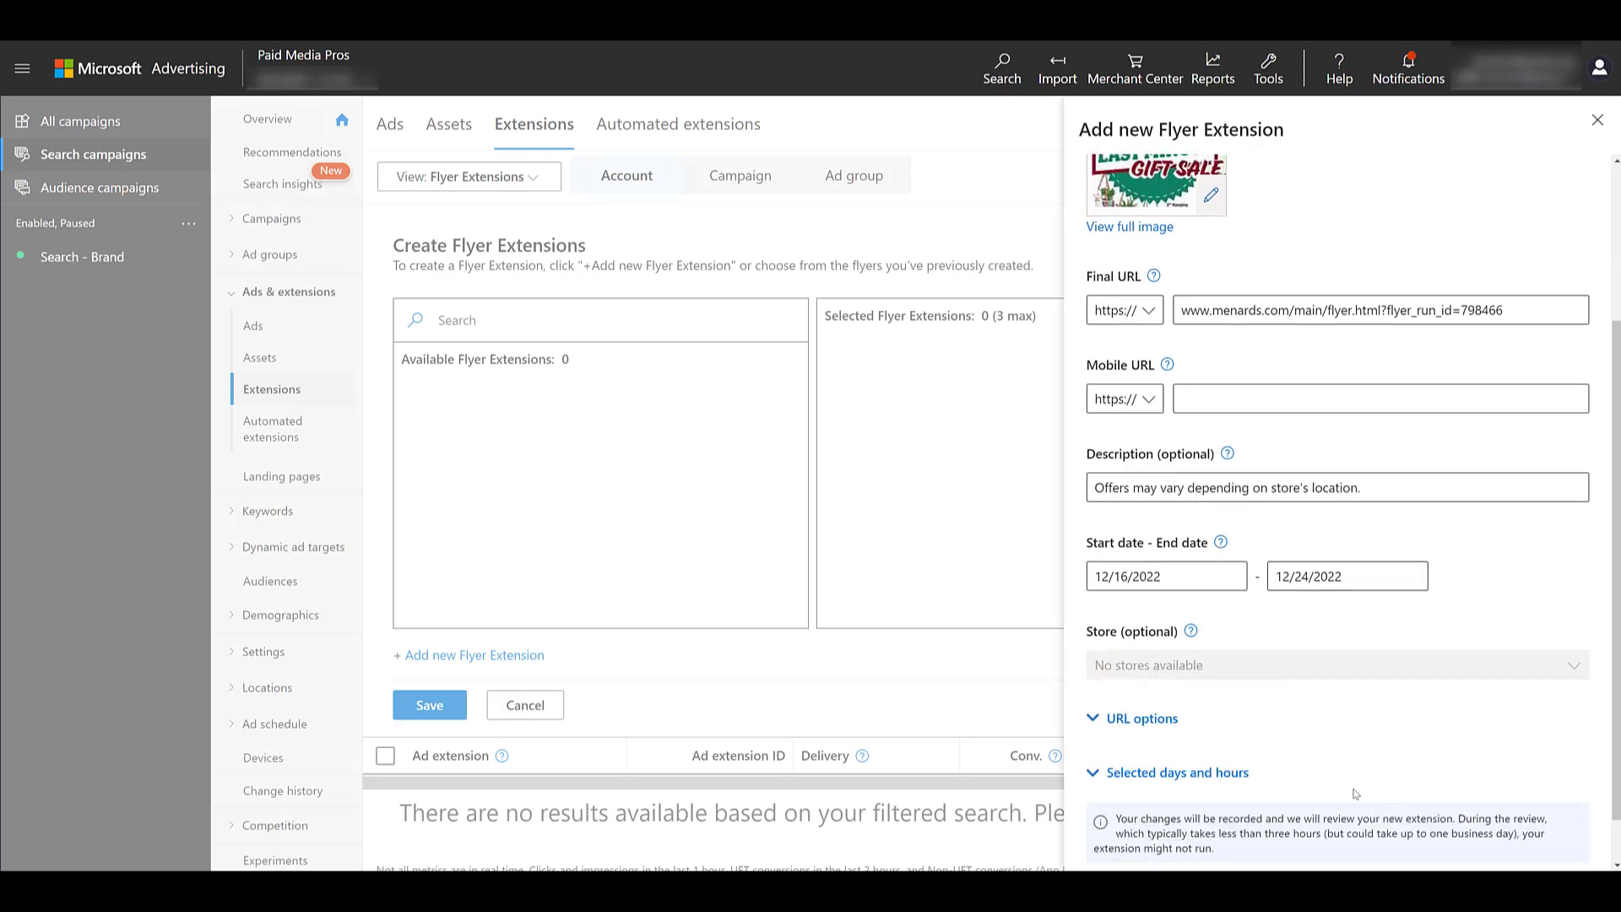
click(1102, 775)
scroll(1288, 758, down, 5)
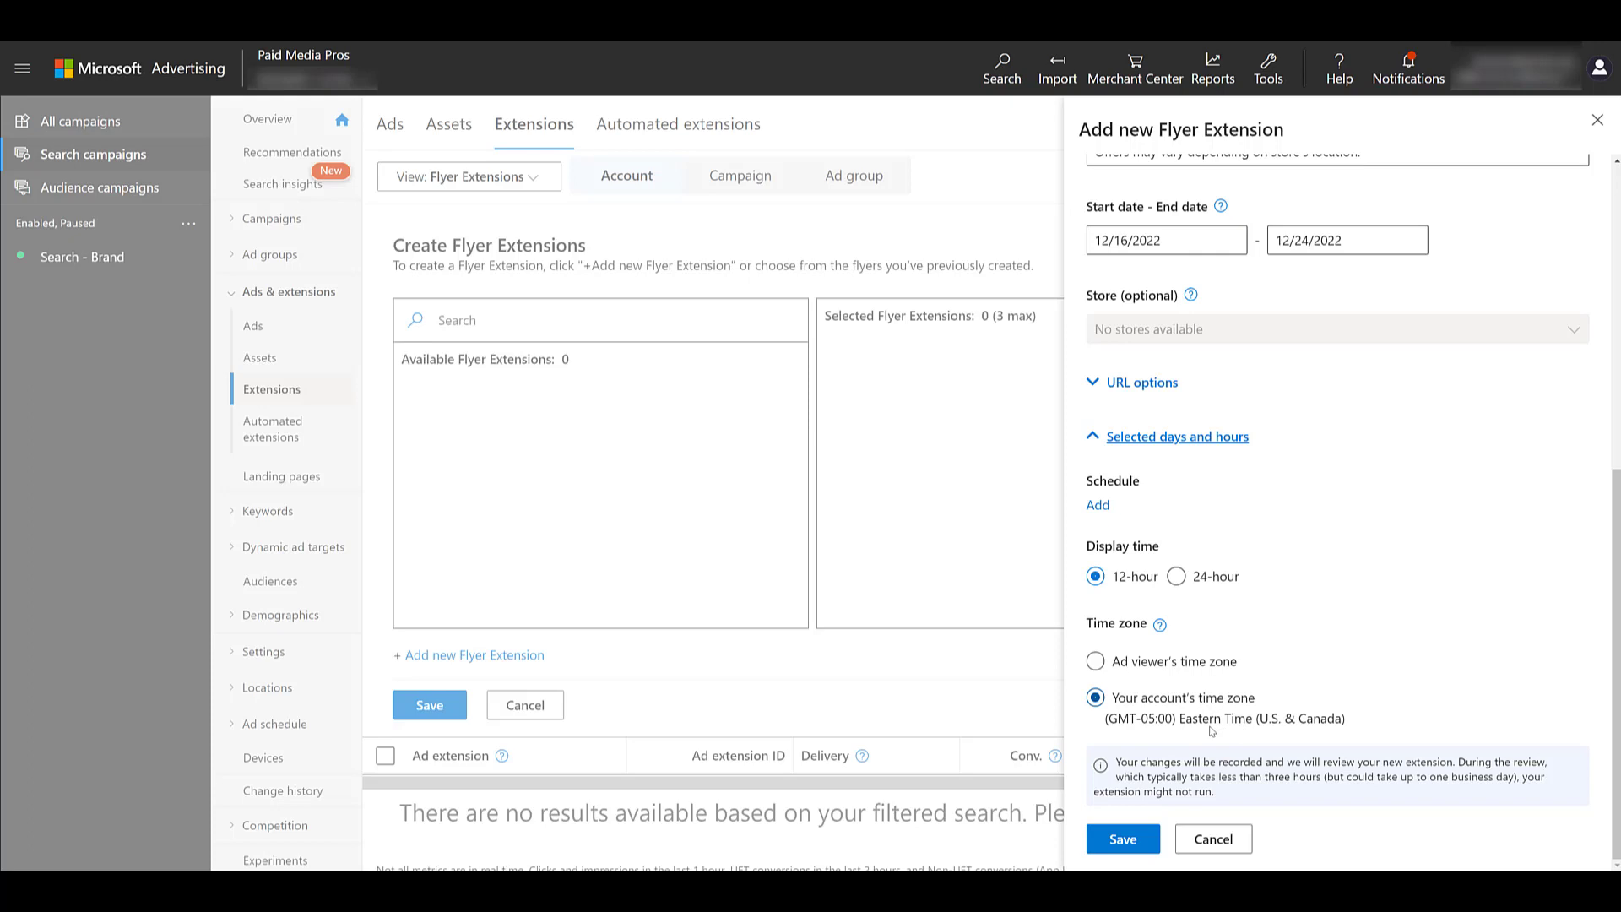
click(1190, 667)
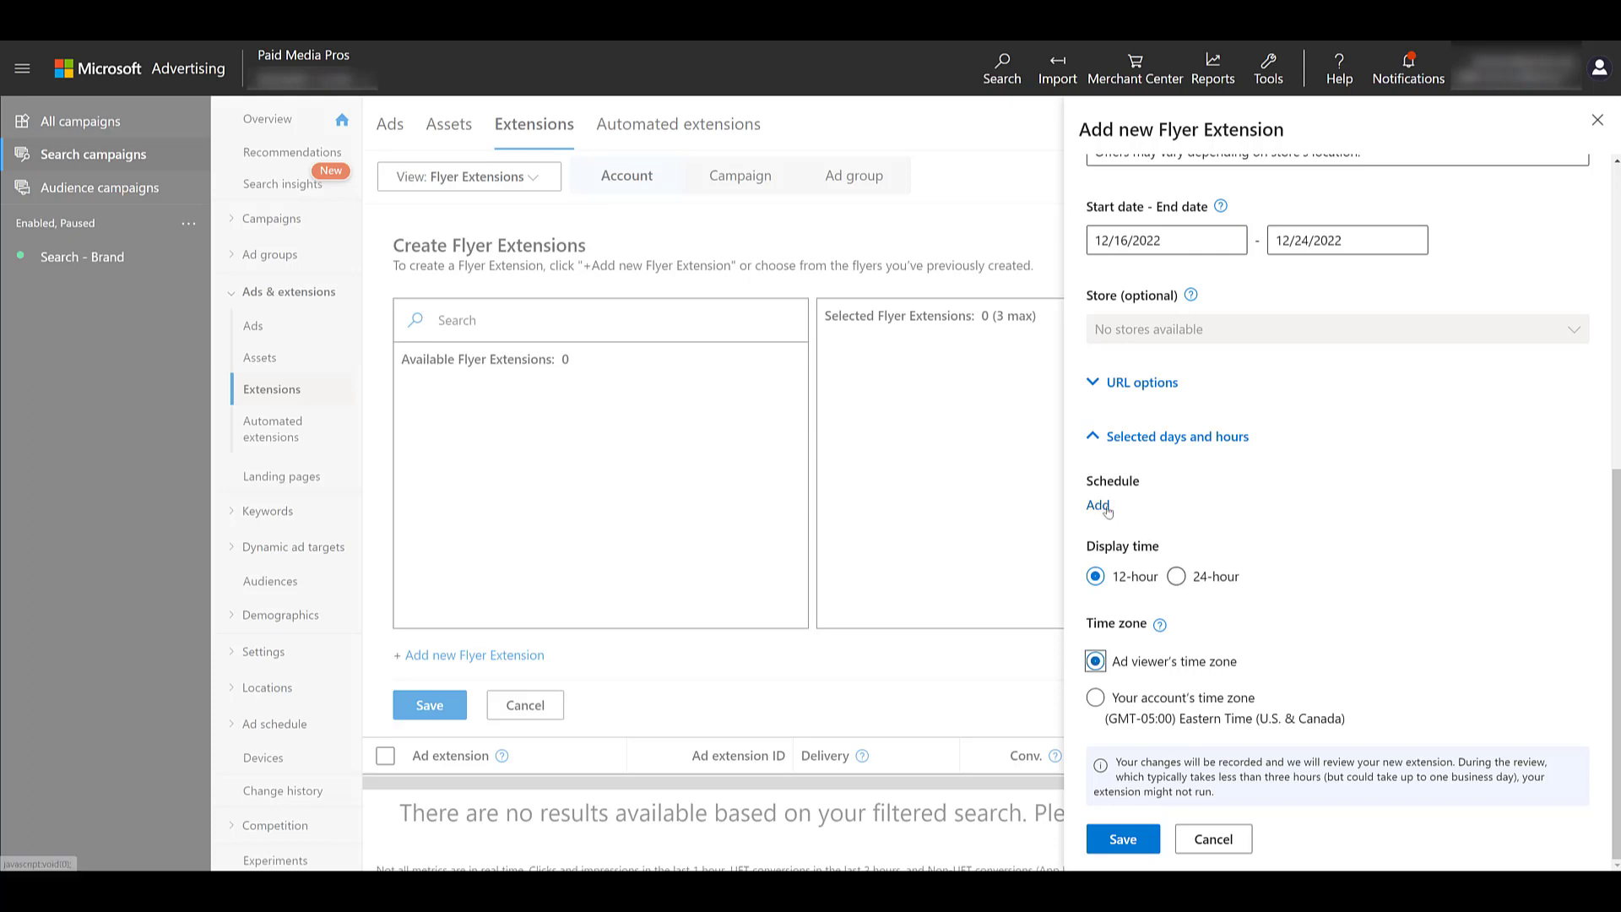
Step: Add an All days, 12 AM to 12 AM schedule and save the Last Minute Gift Sale flyer
click(1098, 506)
click(1186, 518)
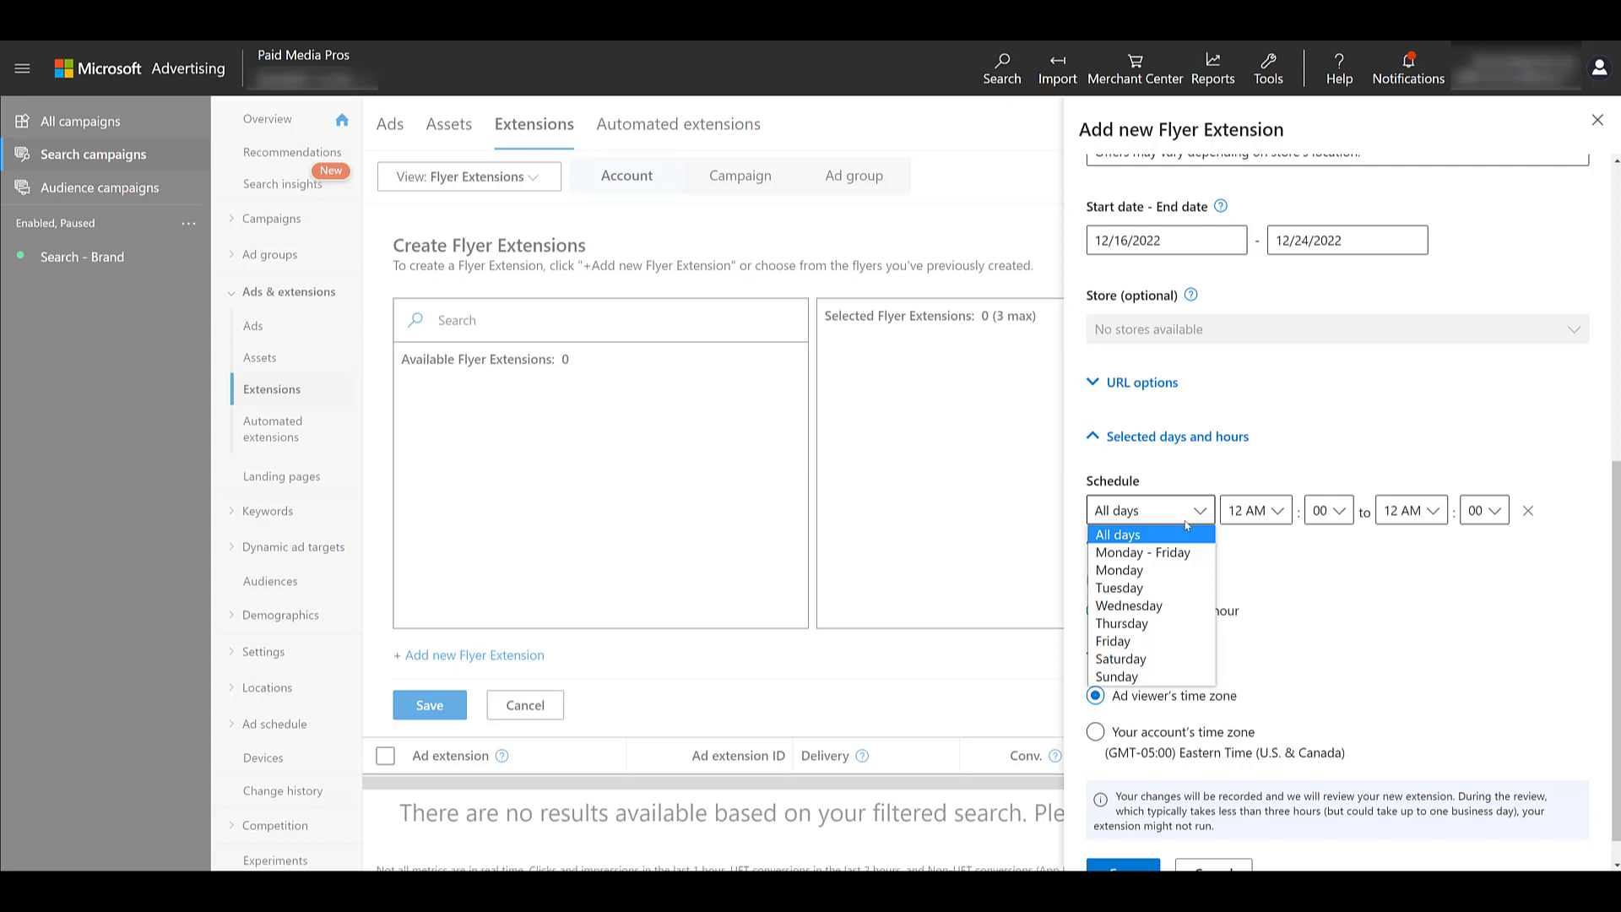
click(1322, 553)
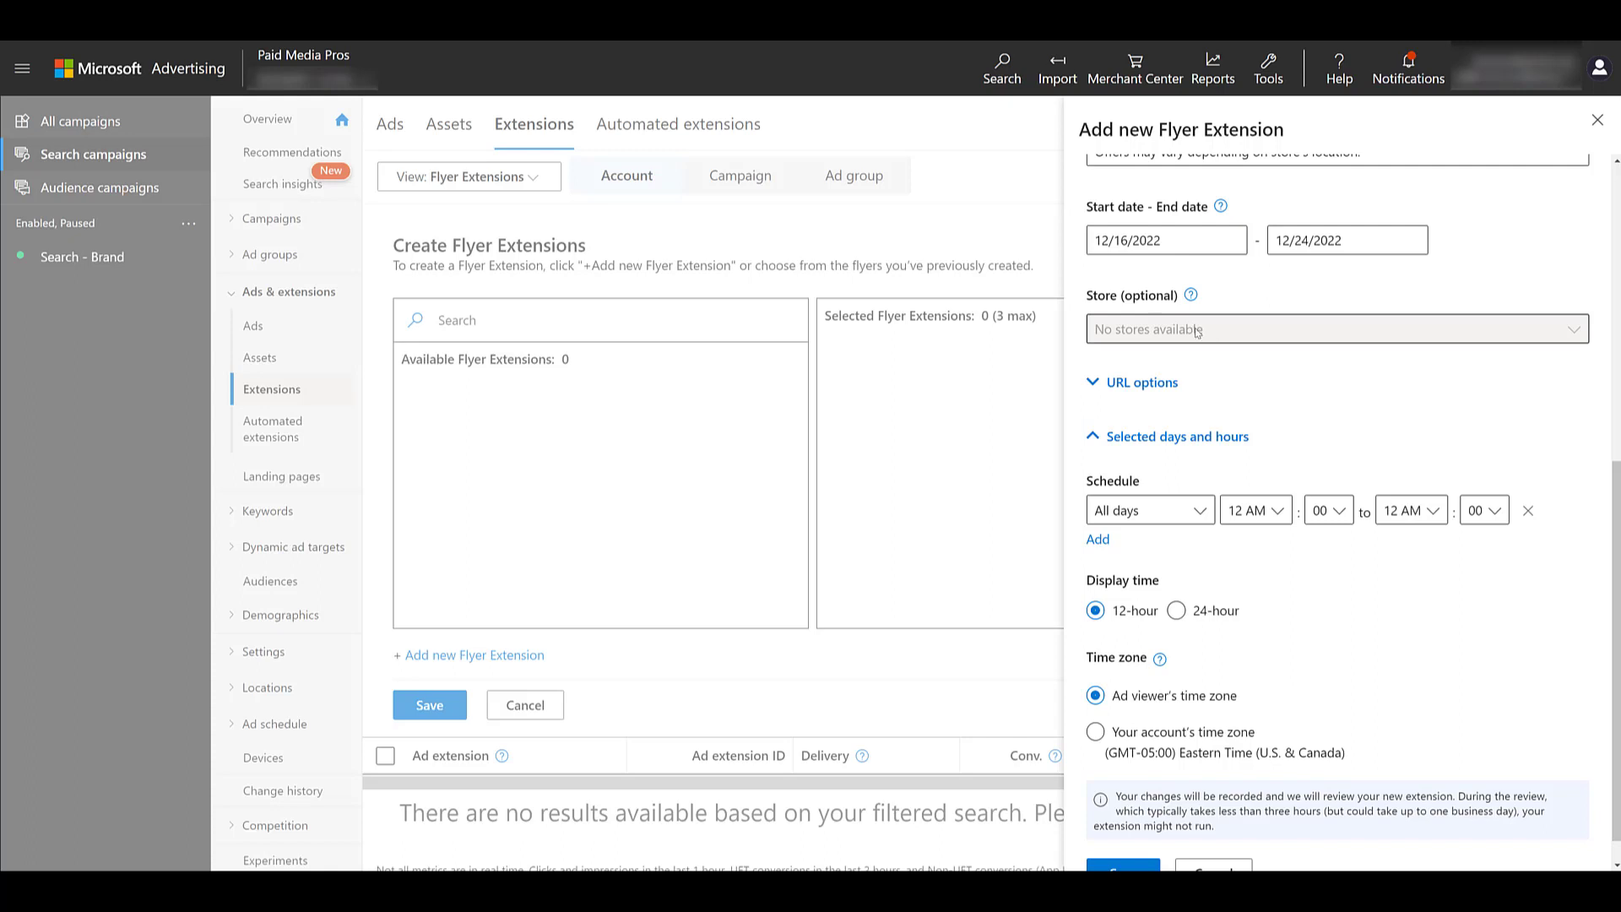
scroll(1233, 334, down, 1)
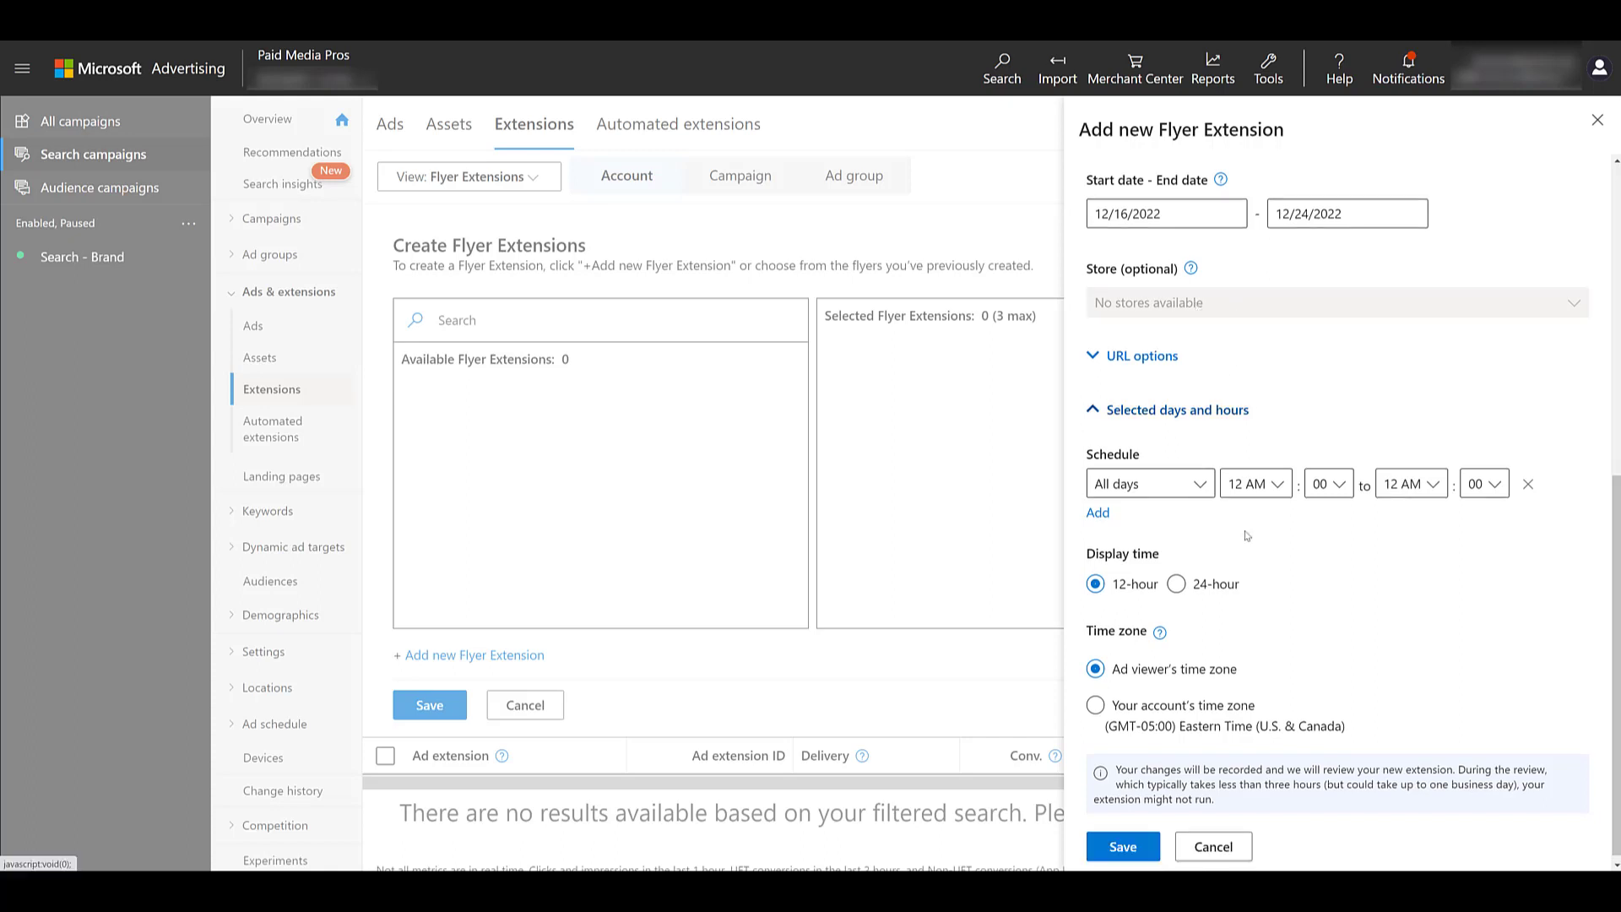
click(1123, 839)
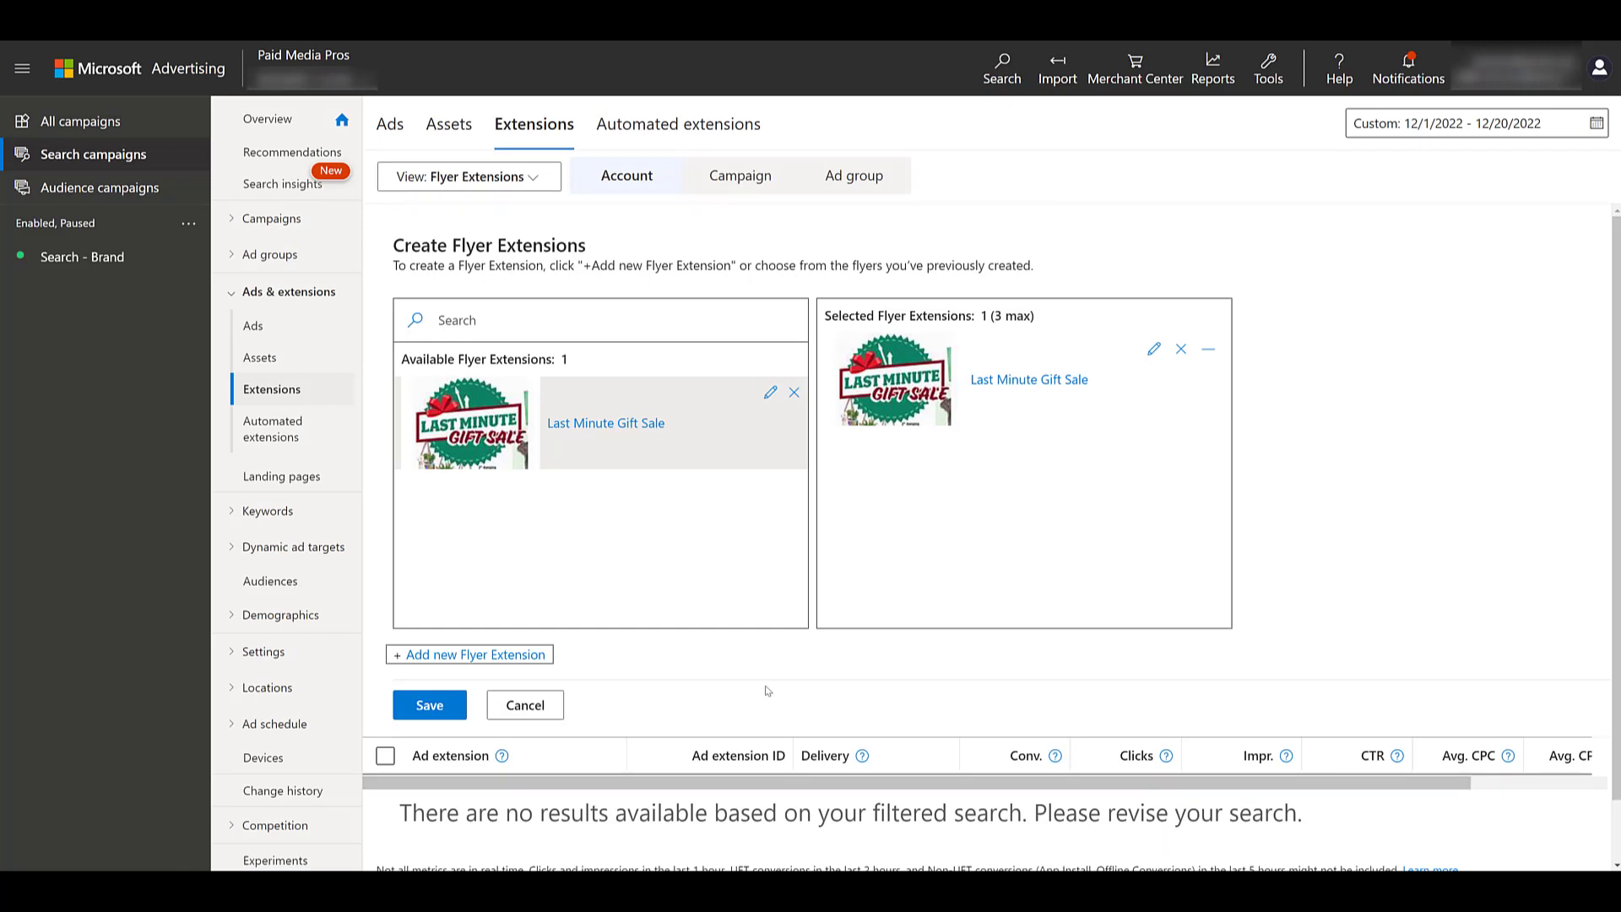
Step: Start a new flyer named 'Hot Deals' and upload its flyer image
click(560, 656)
click(1140, 212)
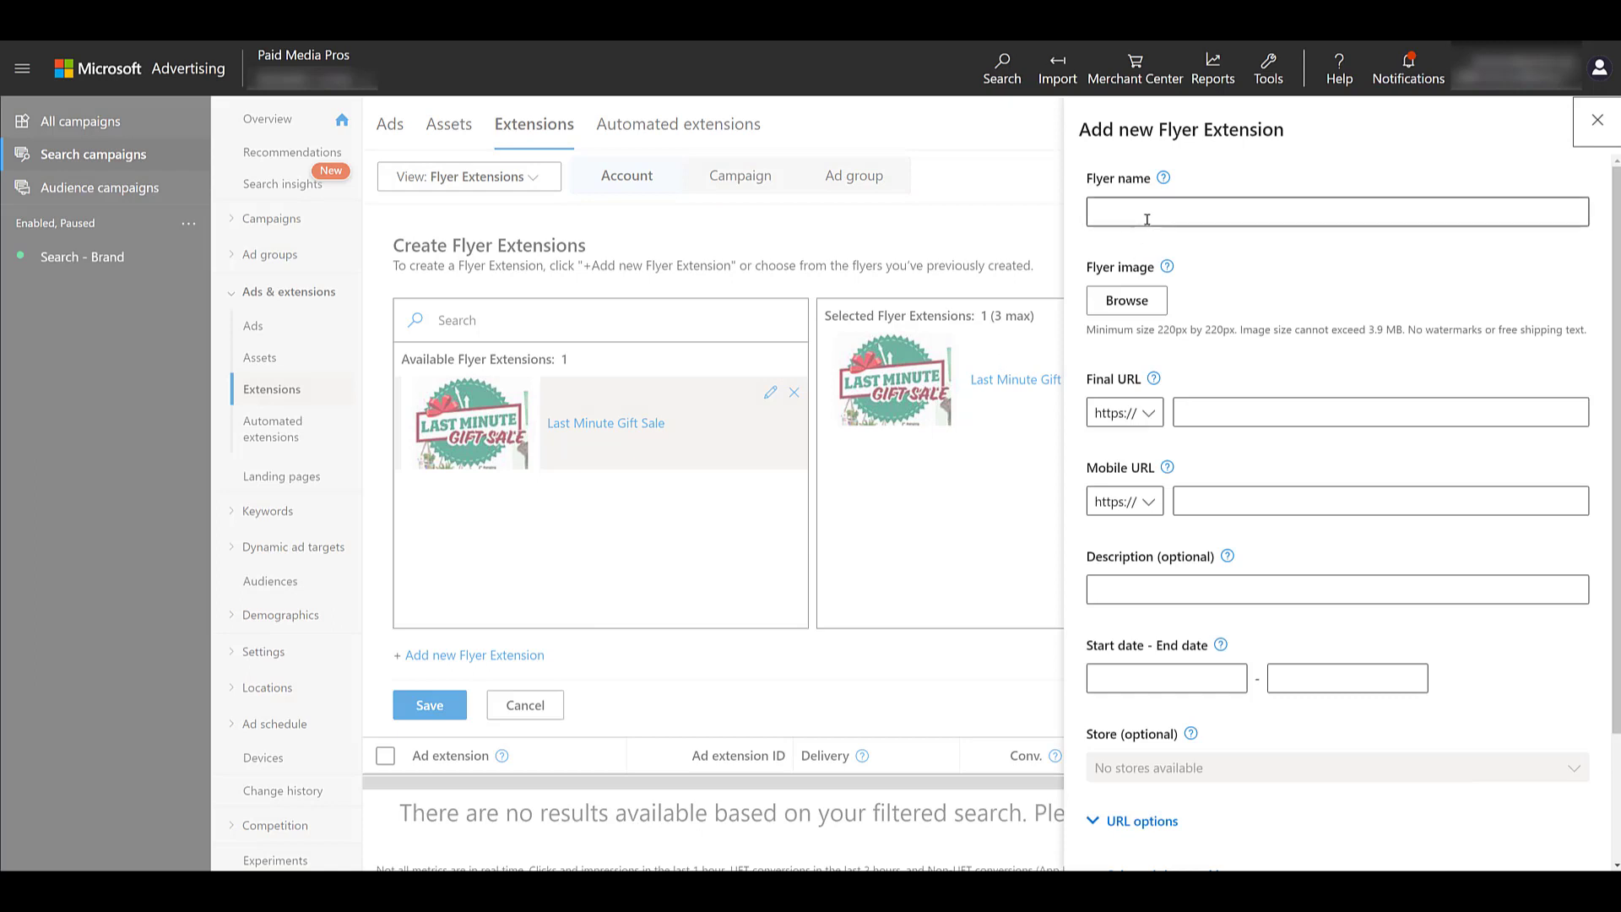
text(Hot Deals)
click(1147, 311)
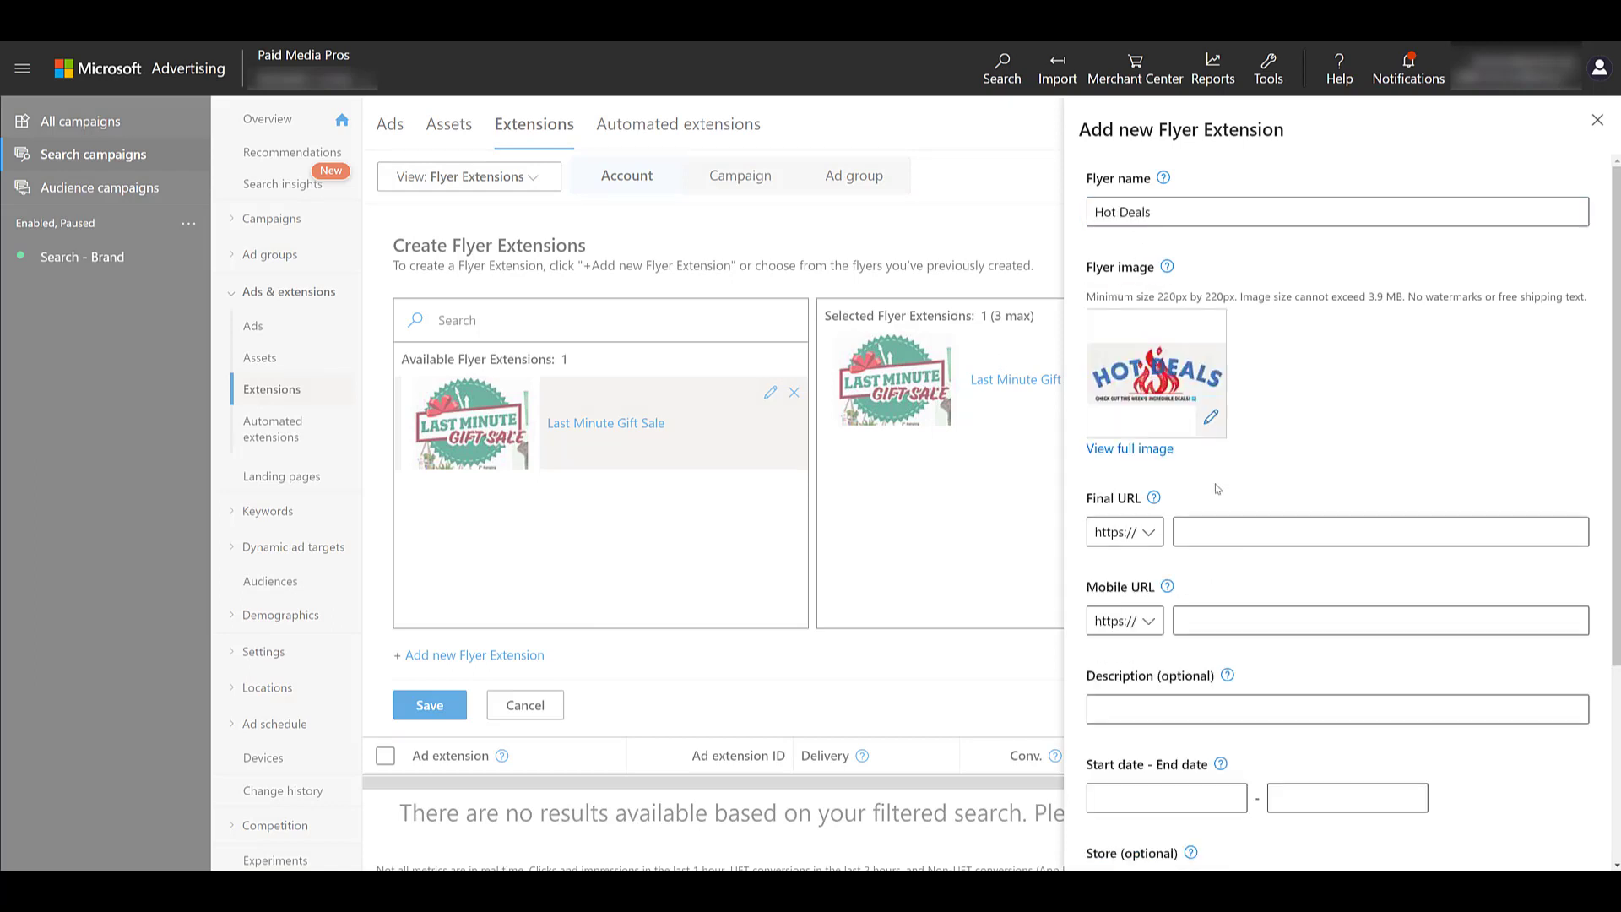
Step: Paste the Menards flyer URL, set dates 12/18/2022–12/24/2022, and save the Hot Deals flyer
click(1232, 530)
text(www.menards.com/main/flyer.html?flyer_run_id=798466)
scroll(1232, 530, down, 3)
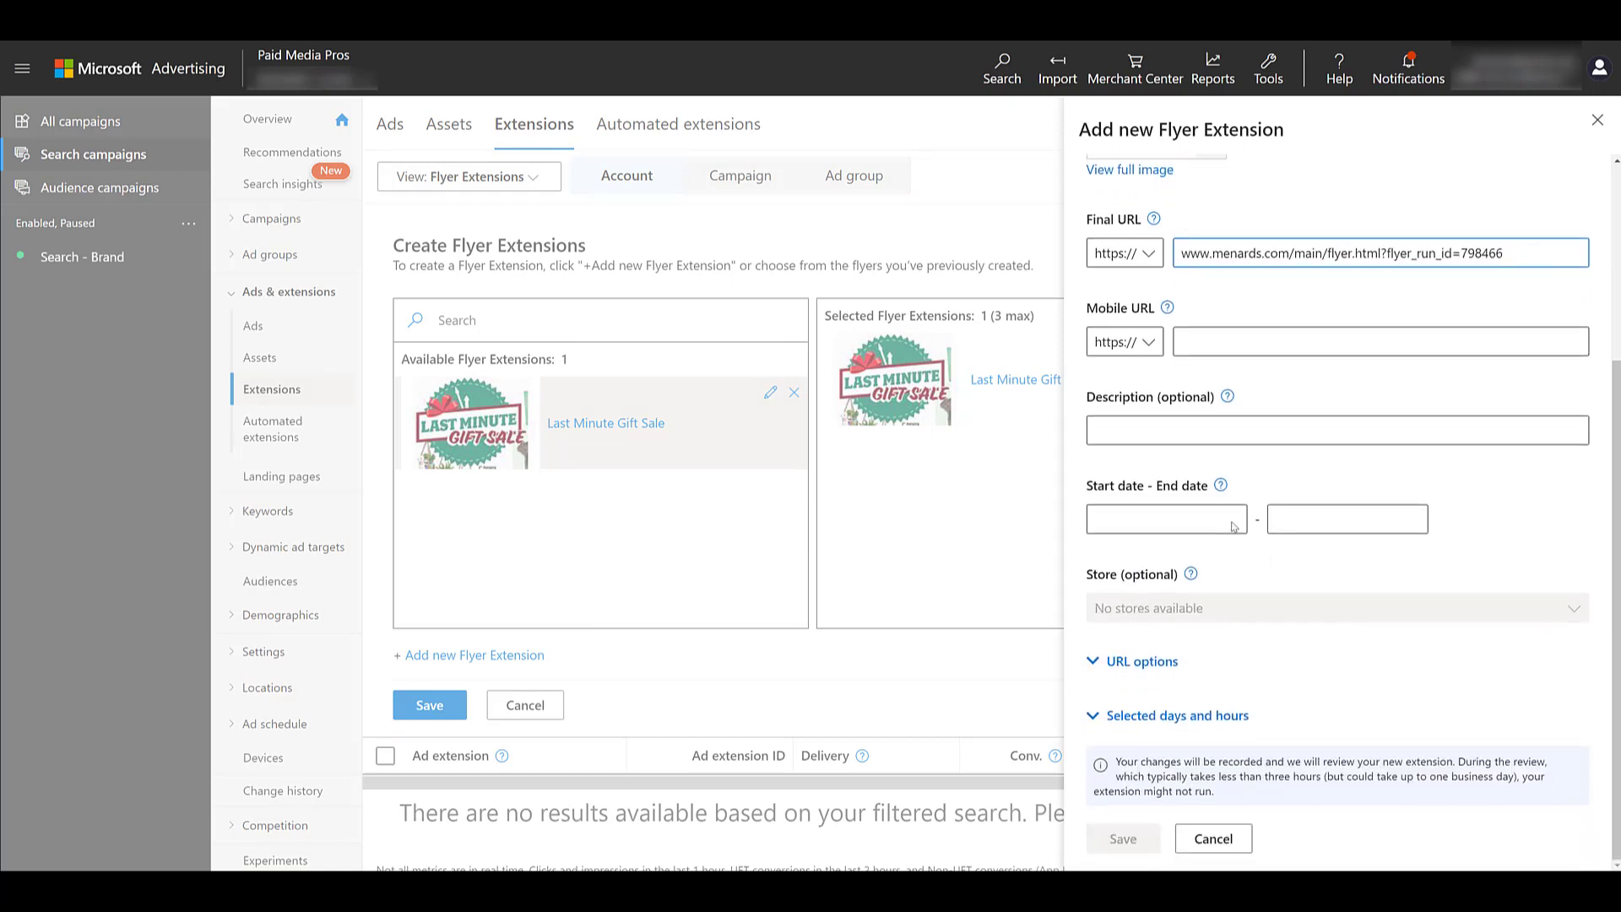
click(1219, 519)
click(1237, 689)
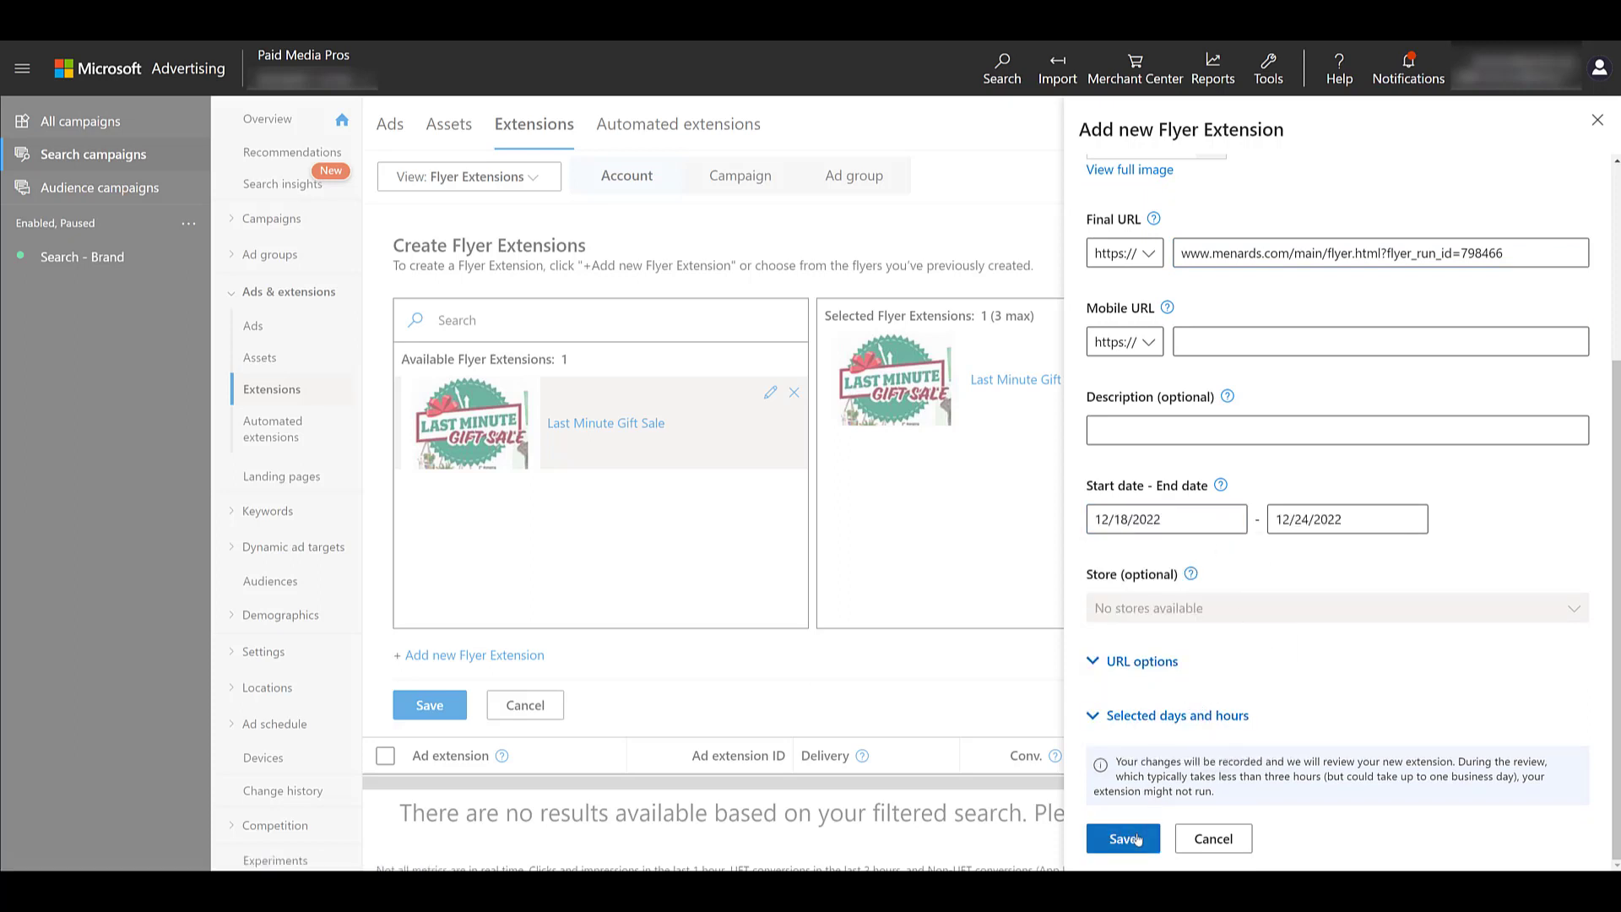
click(1135, 838)
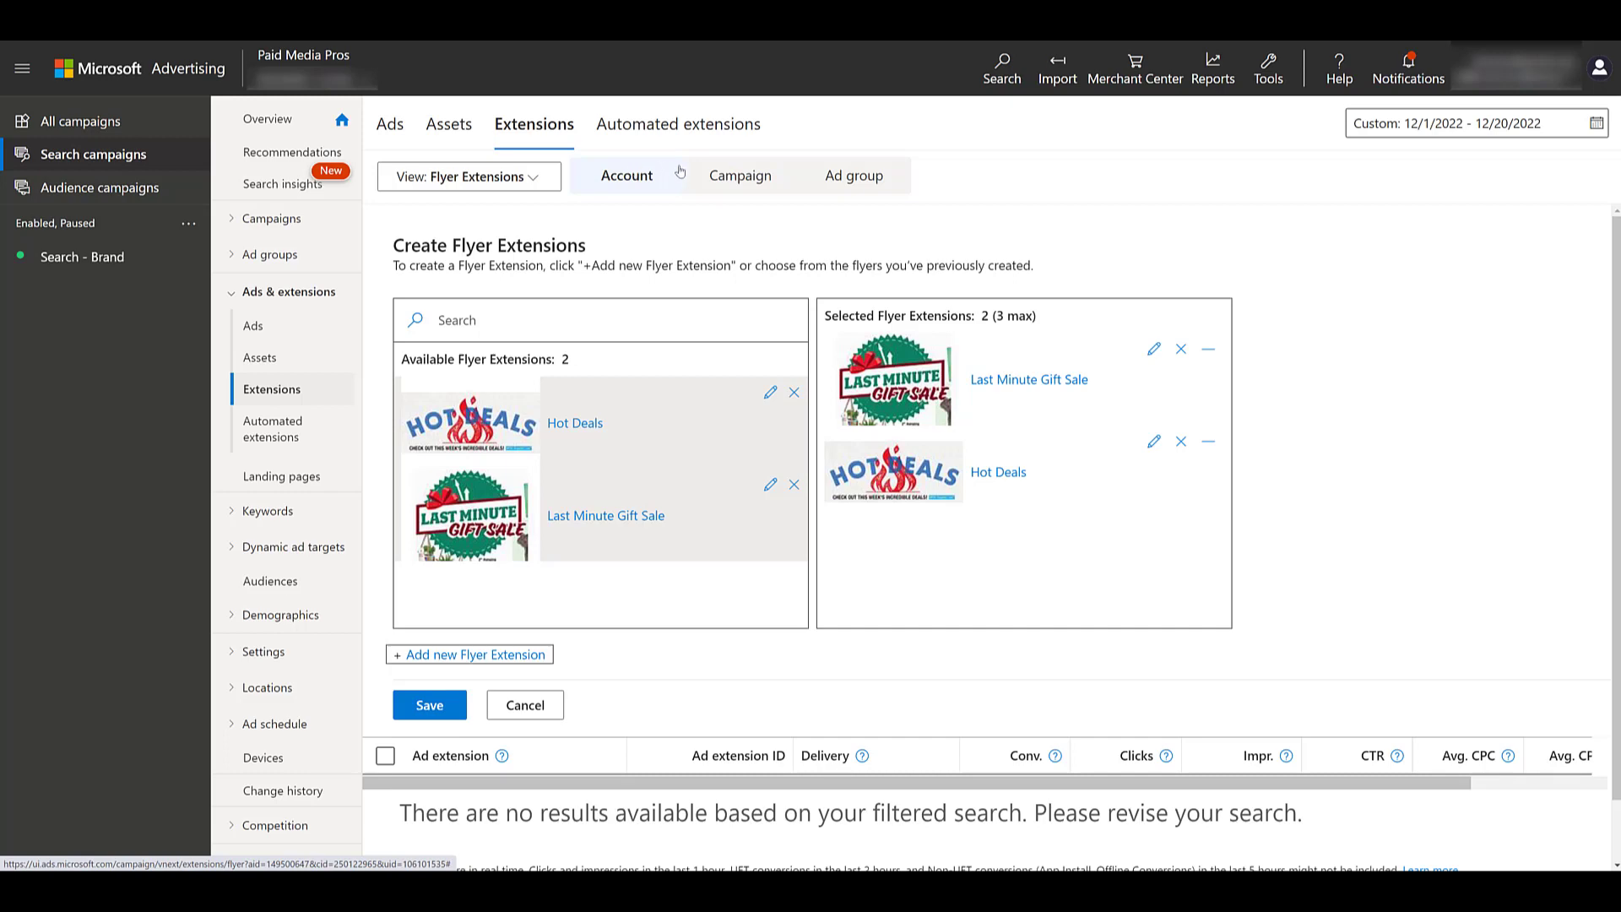
Step: On the Campaign tab, start a new association and select the Search - Brand campaign
click(726, 185)
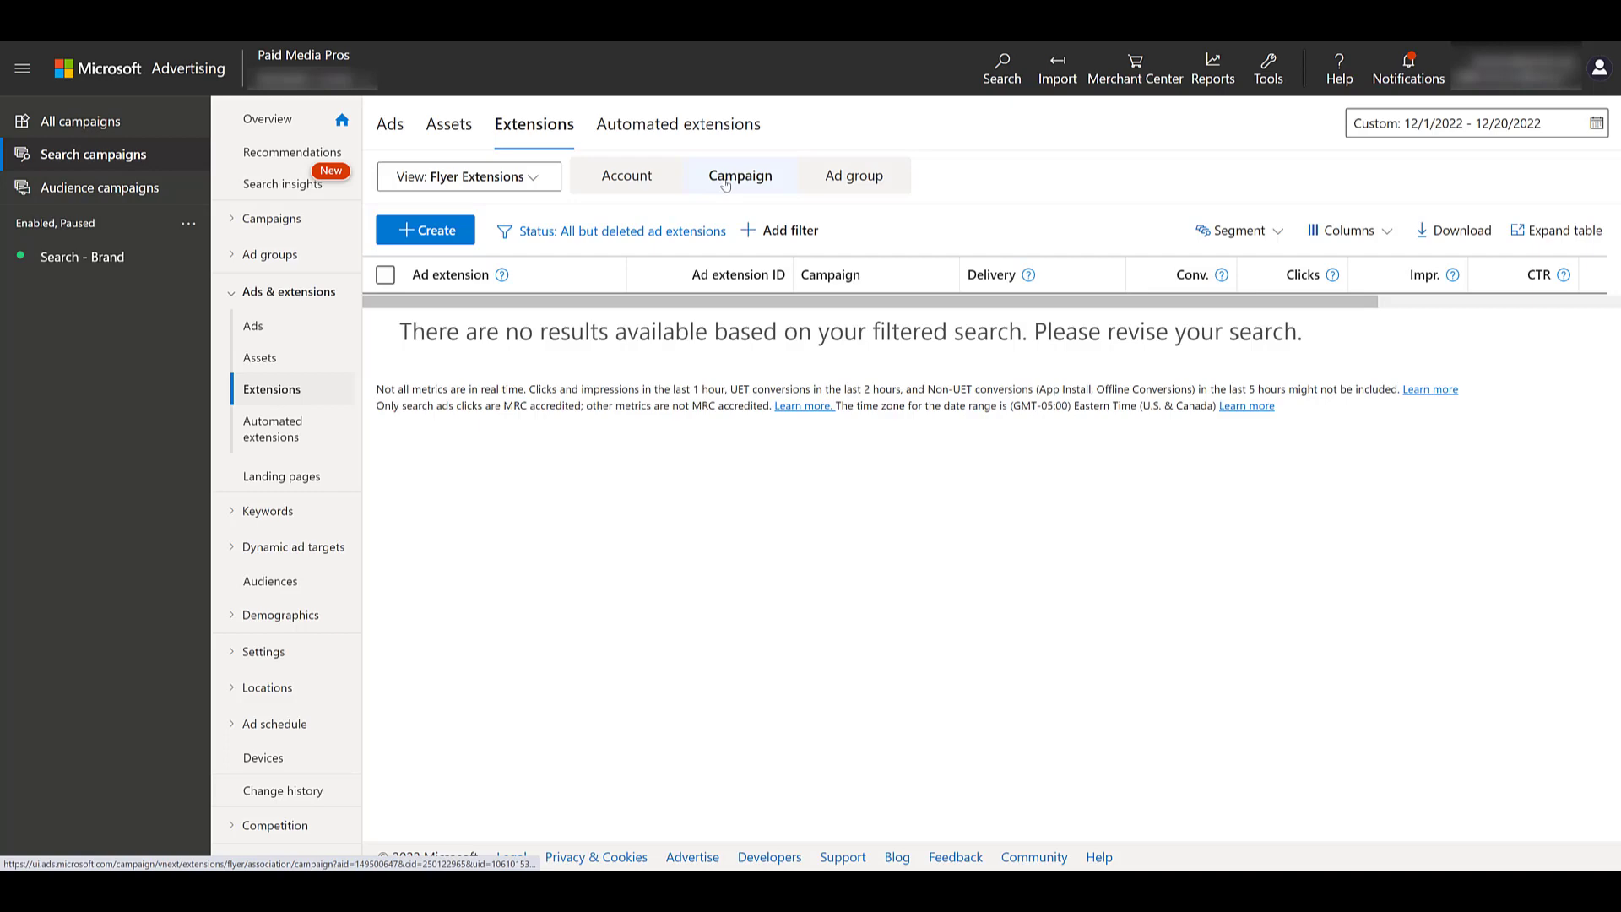
click(436, 238)
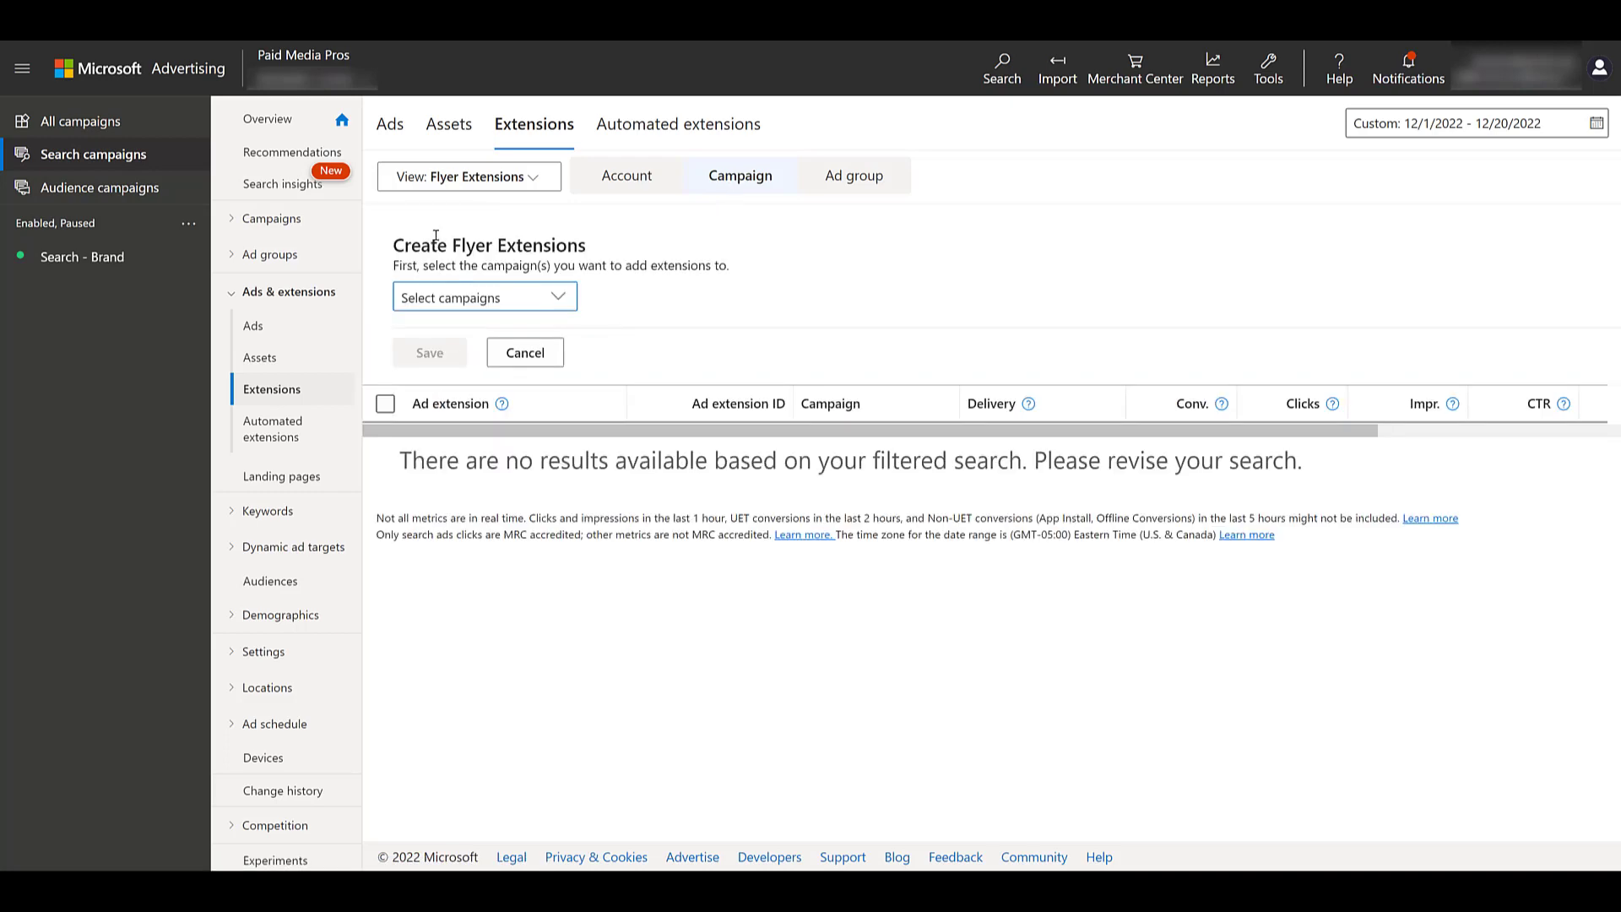
click(497, 296)
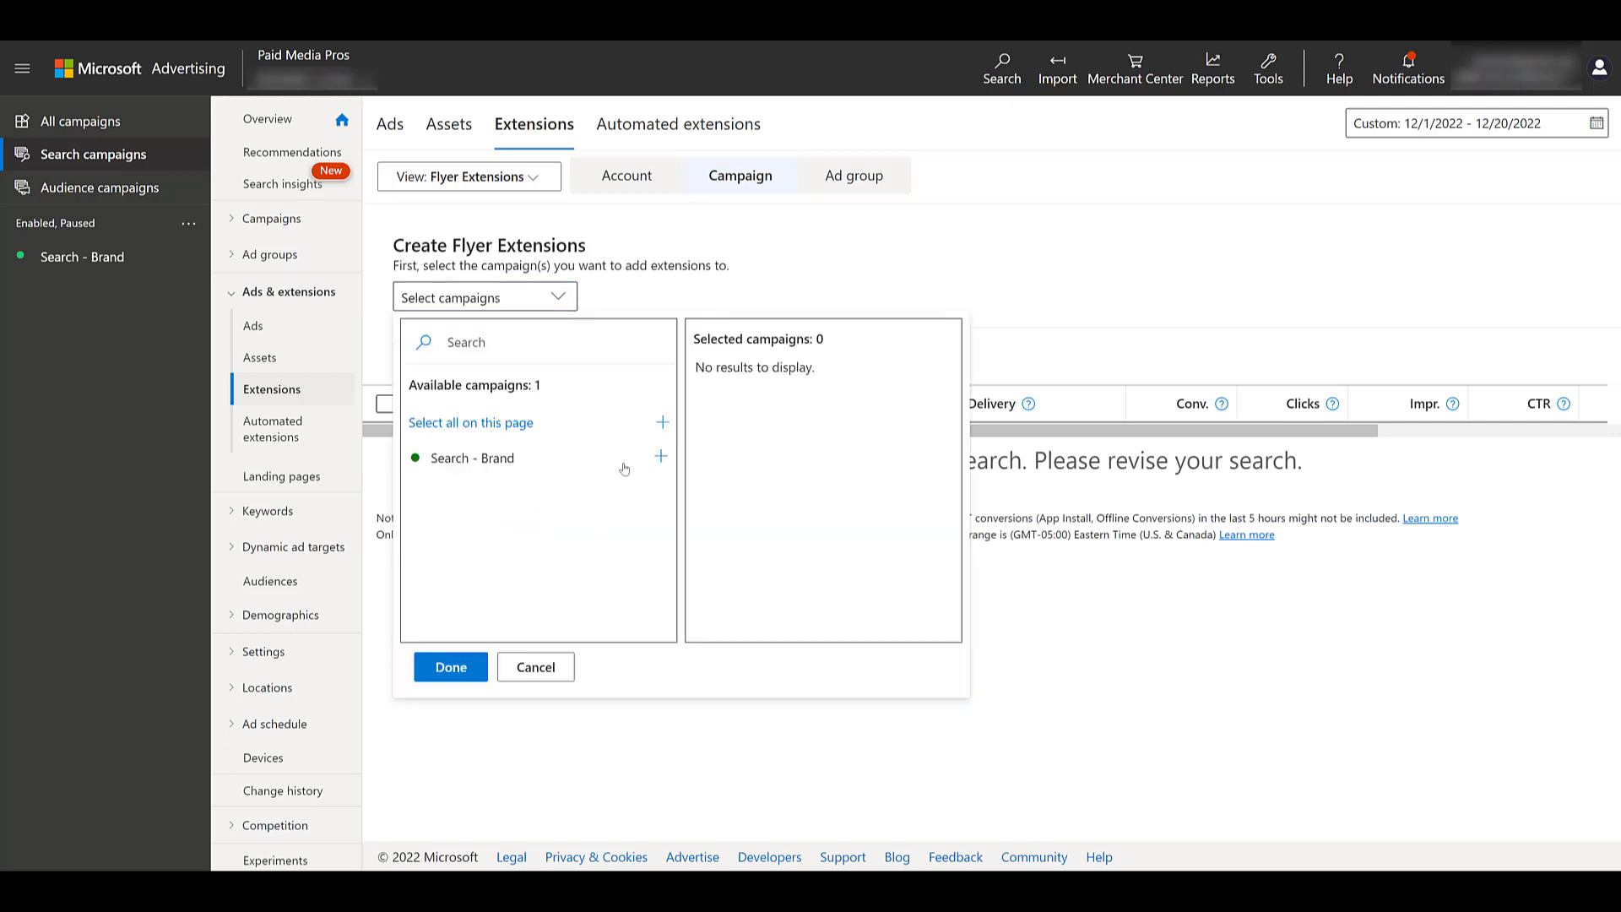
click(660, 456)
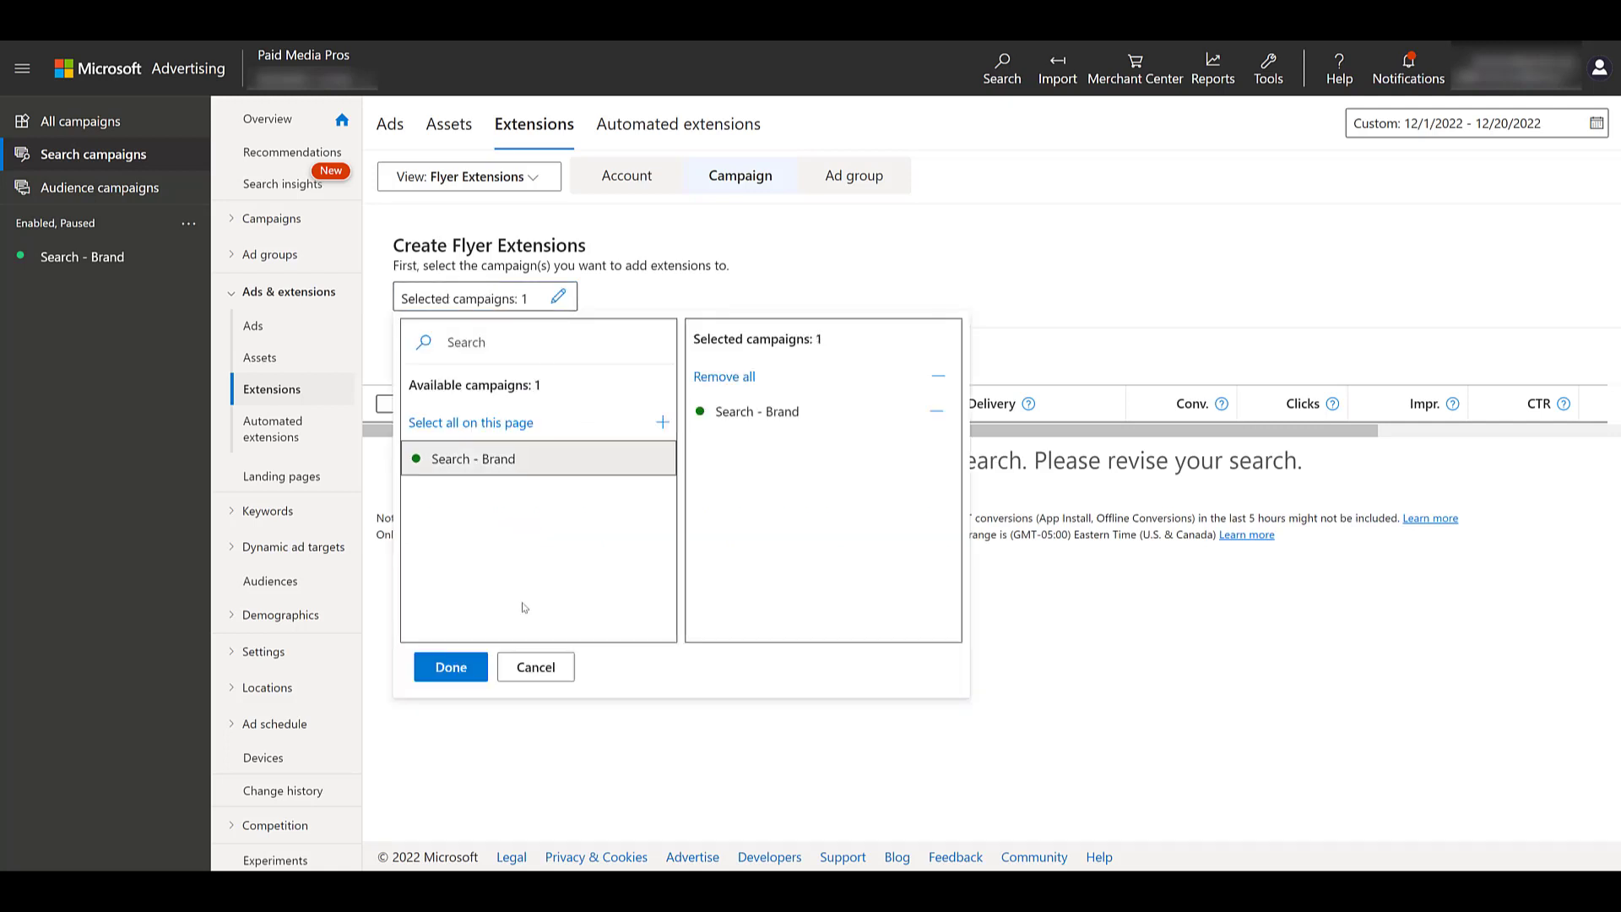
click(450, 666)
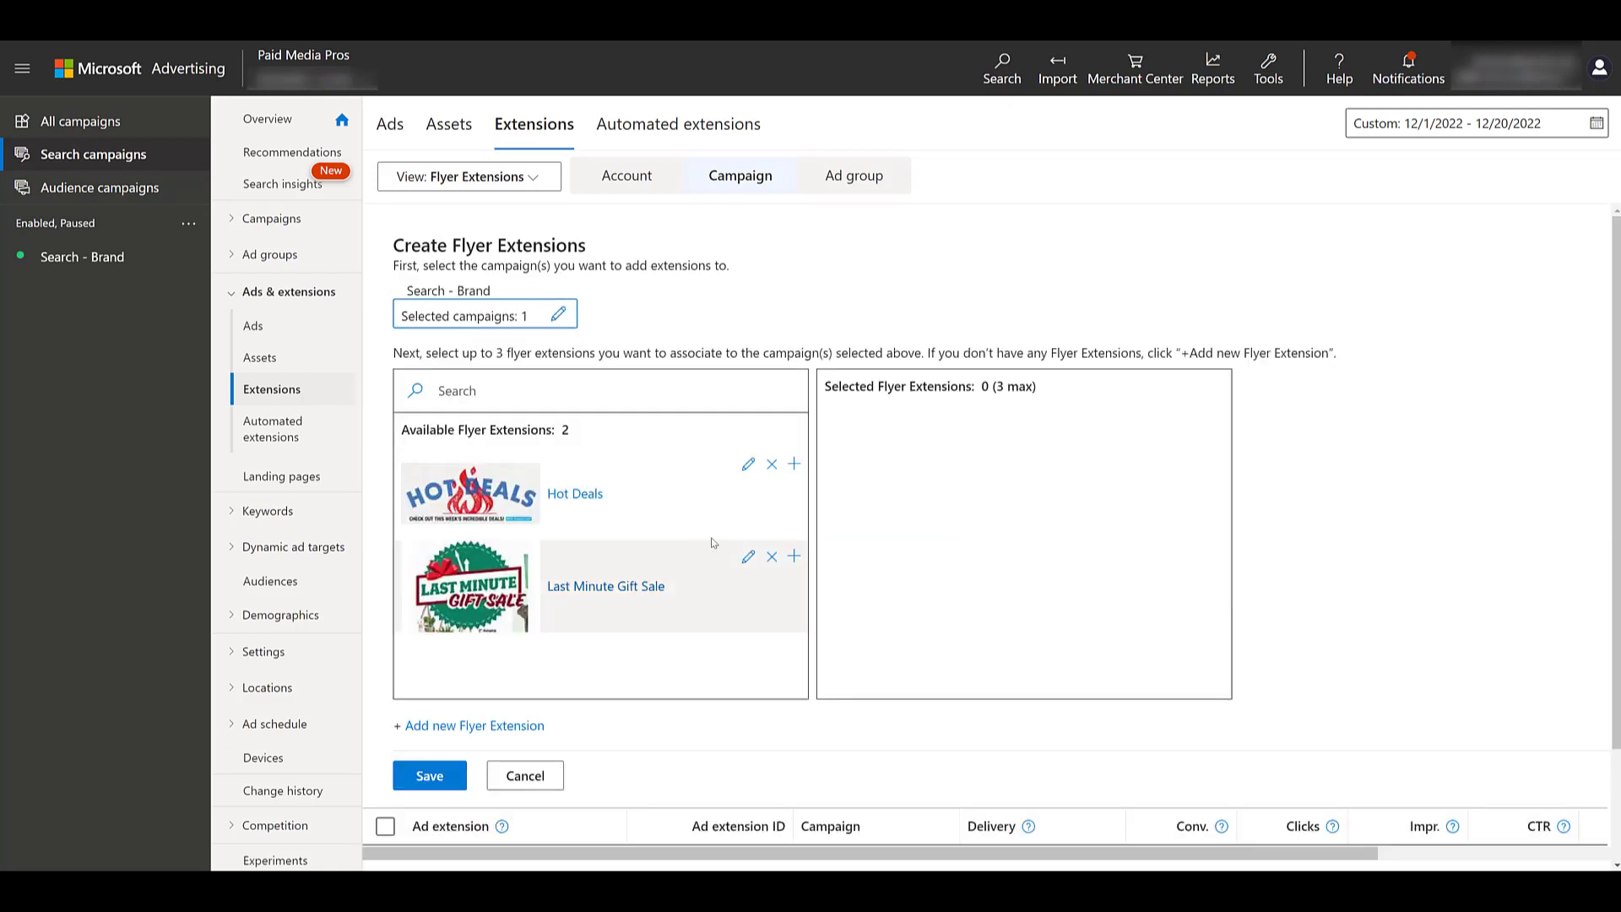
Step: Add the Hot Deals and Last Minute Gift Sale flyers and save them
click(794, 466)
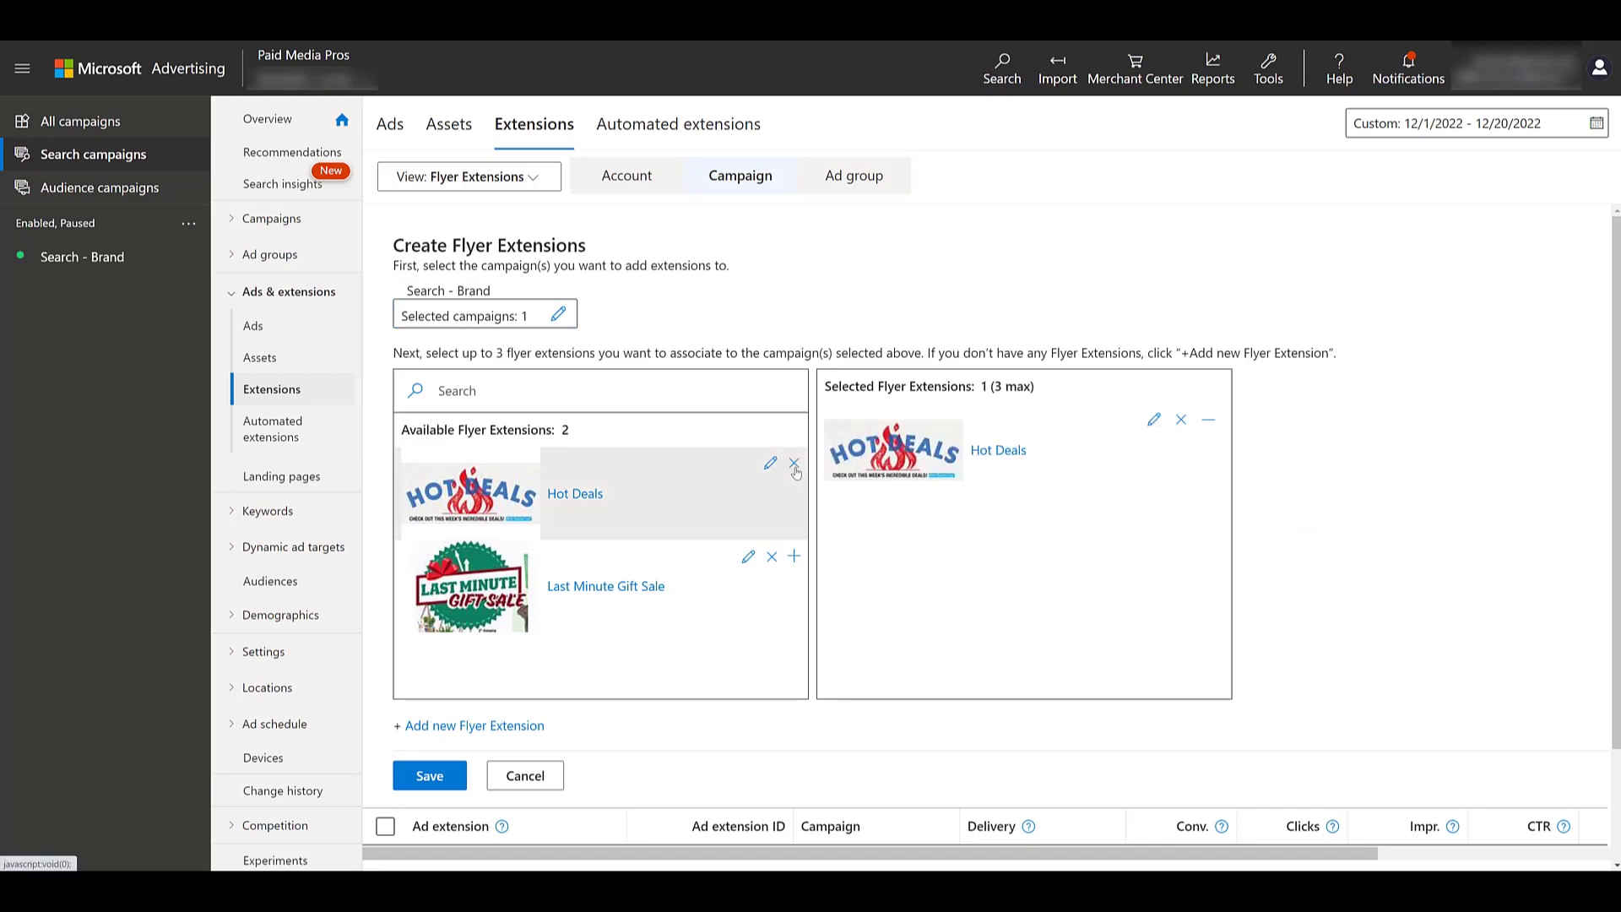
click(794, 557)
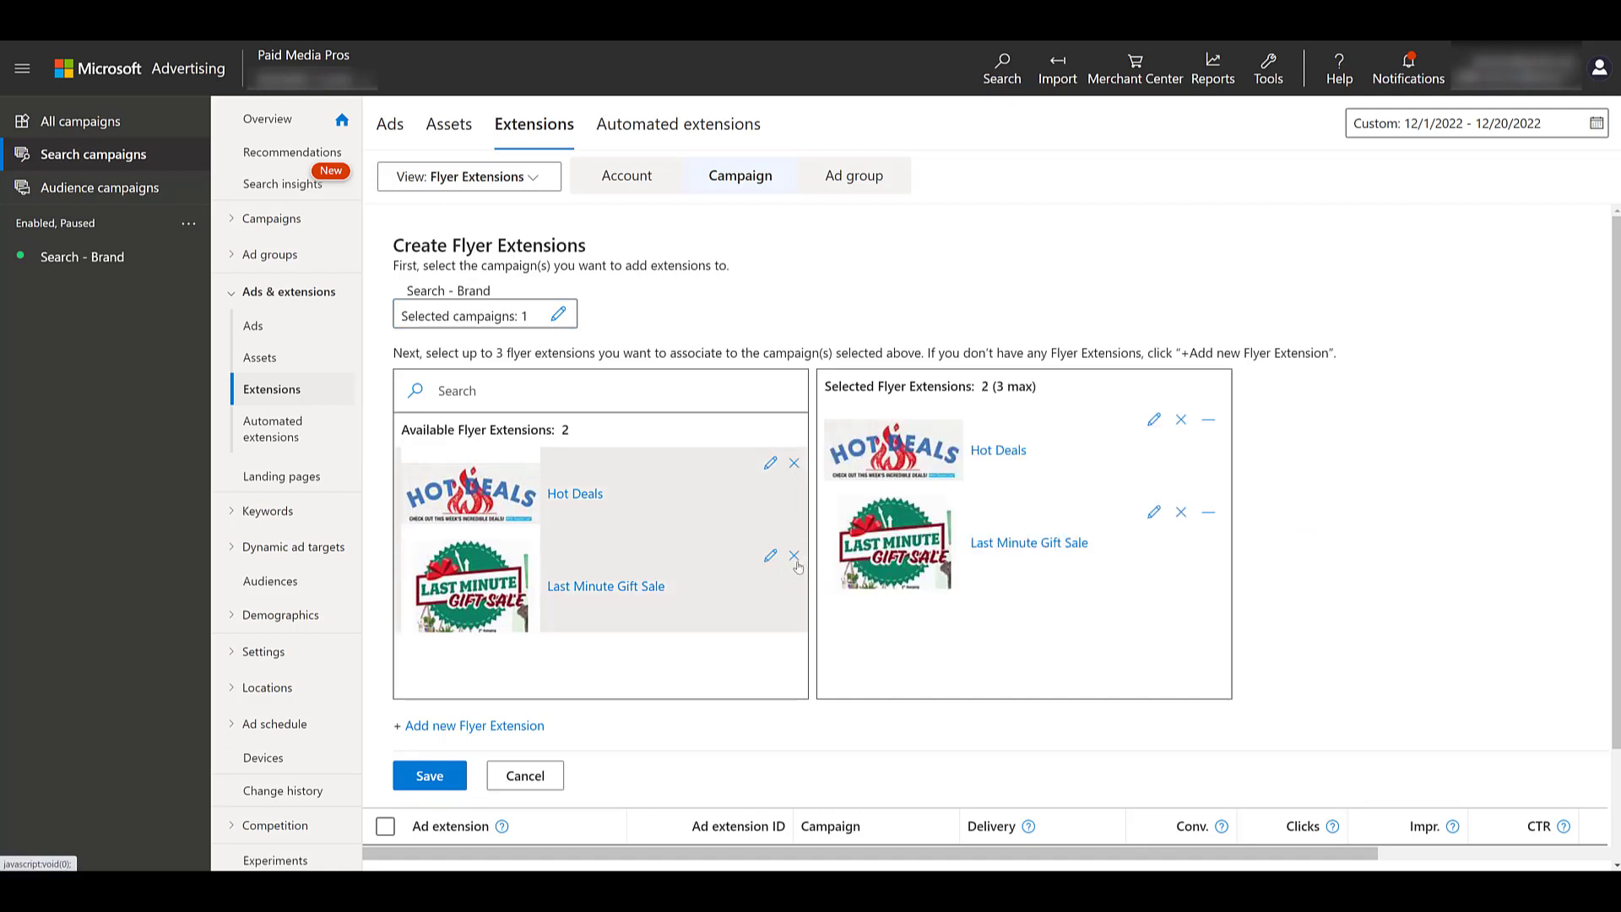
click(431, 775)
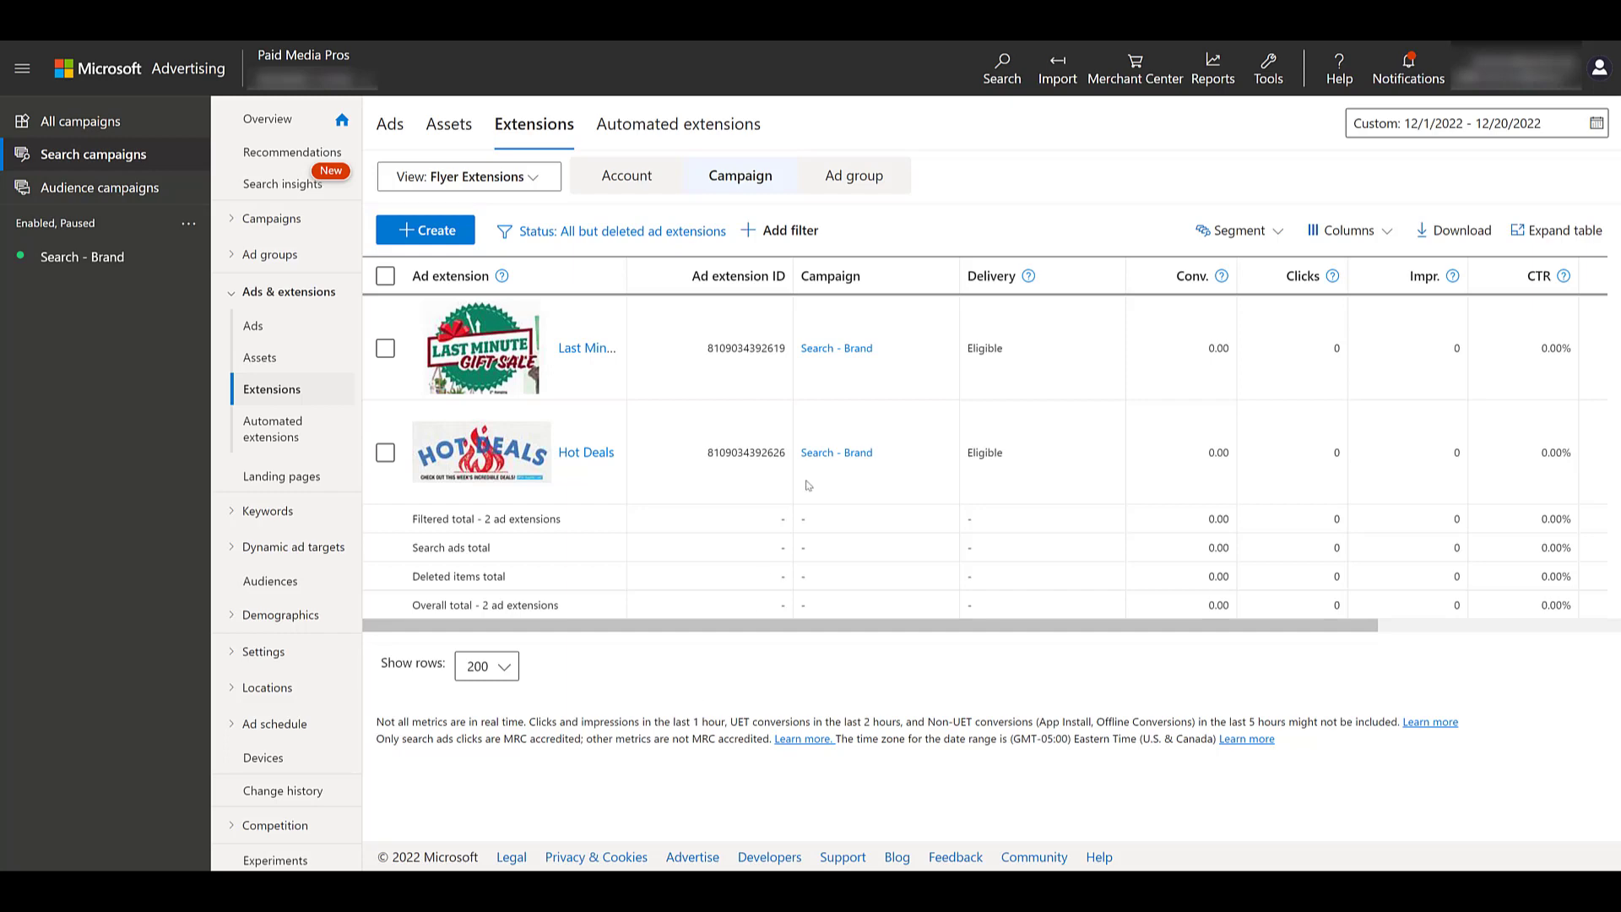
Step: Switch the flyer extensions list to the Ad group level
click(885, 186)
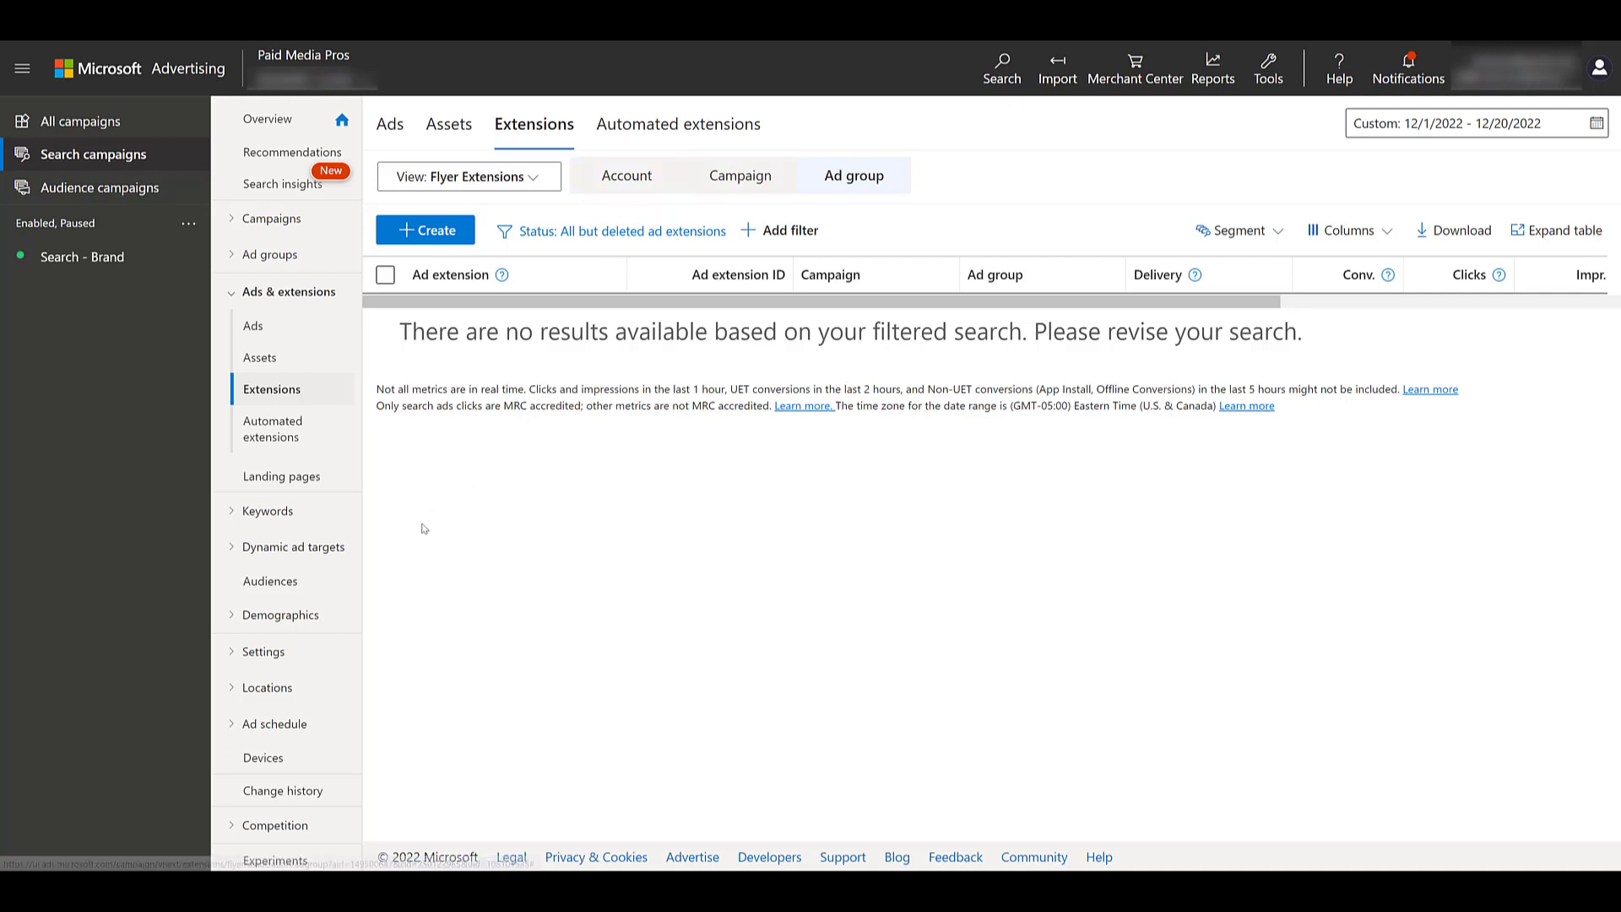
Step: Open Search - Brand settings and scroll to its United States location and device targets
click(305, 654)
scroll(835, 214, down, 15)
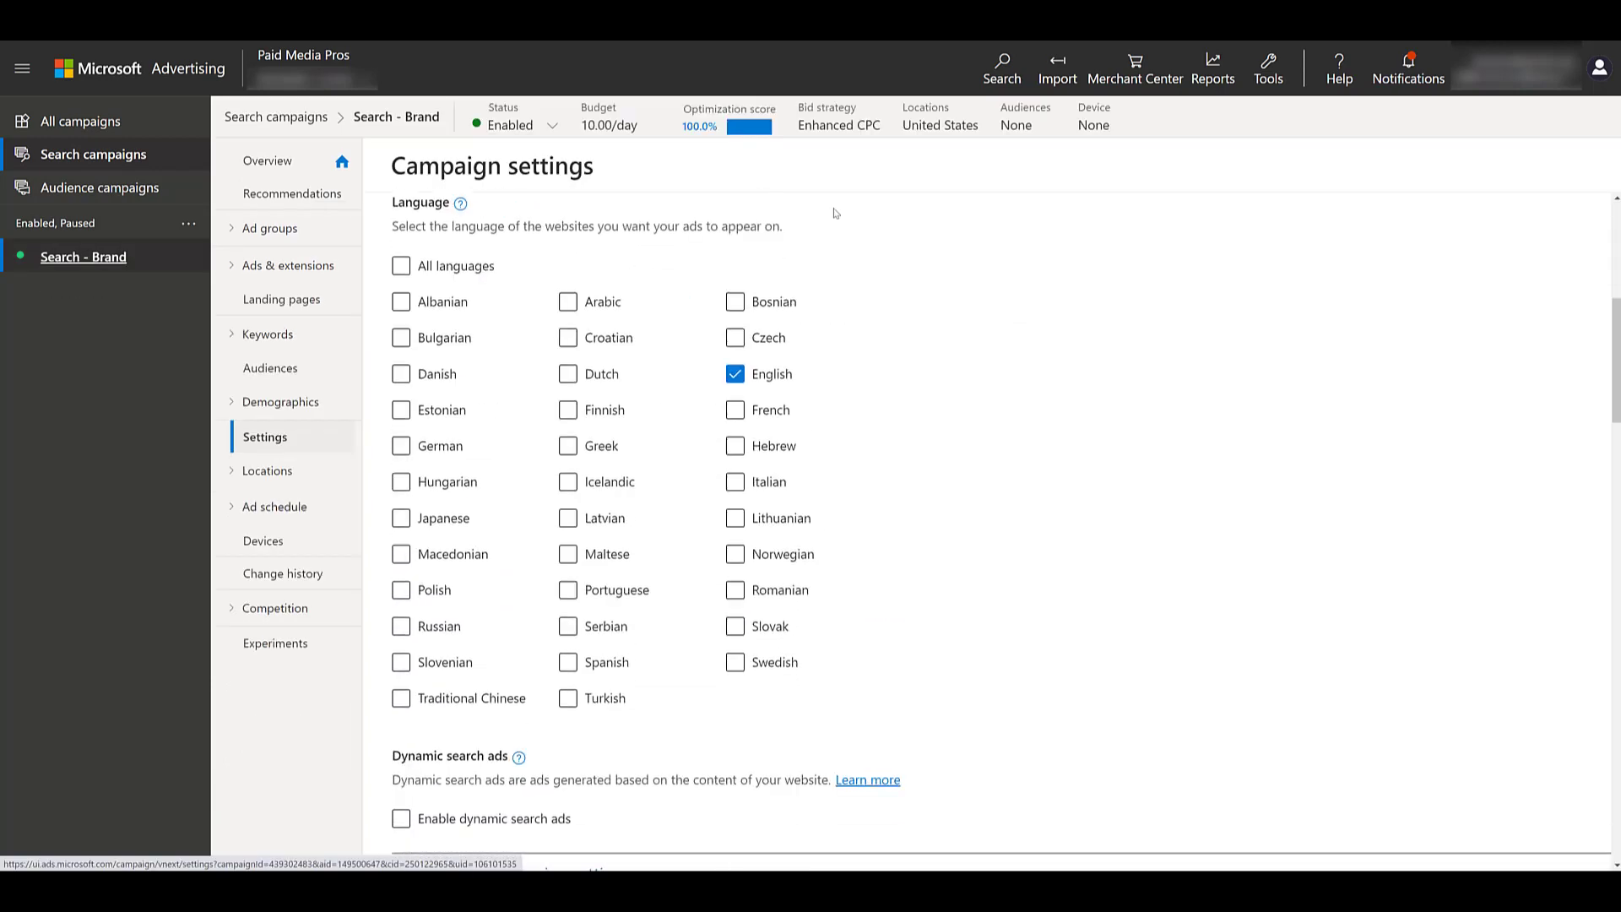
scroll(835, 214, down, 20)
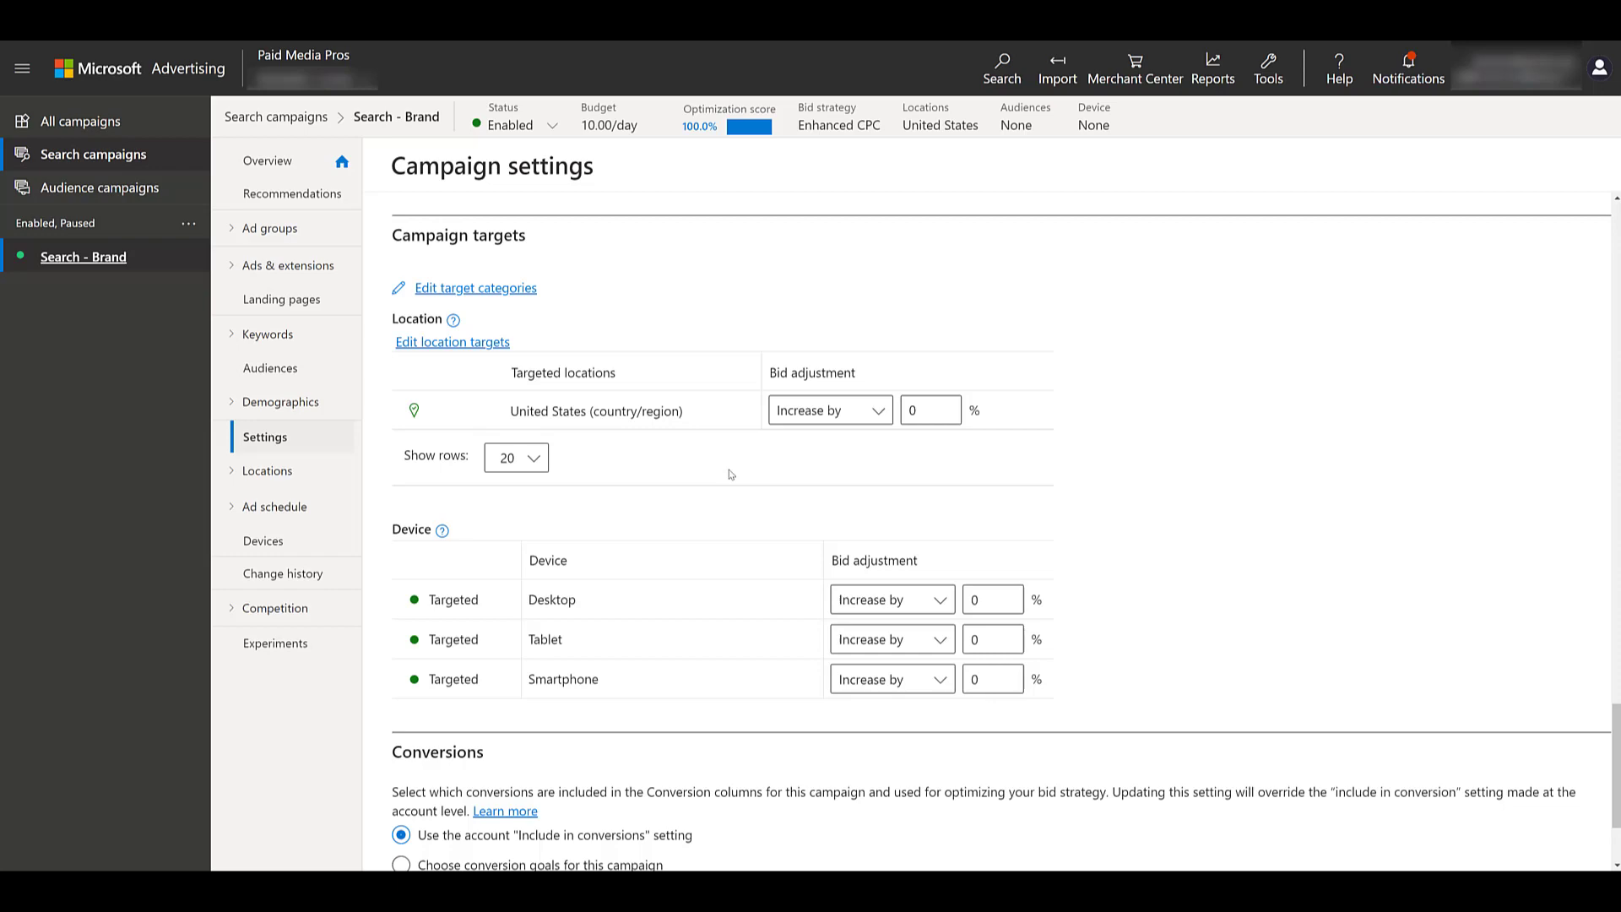
Step: Show the Search - Brand campaign's flyer extensions and open the Create flyer picker
click(321, 269)
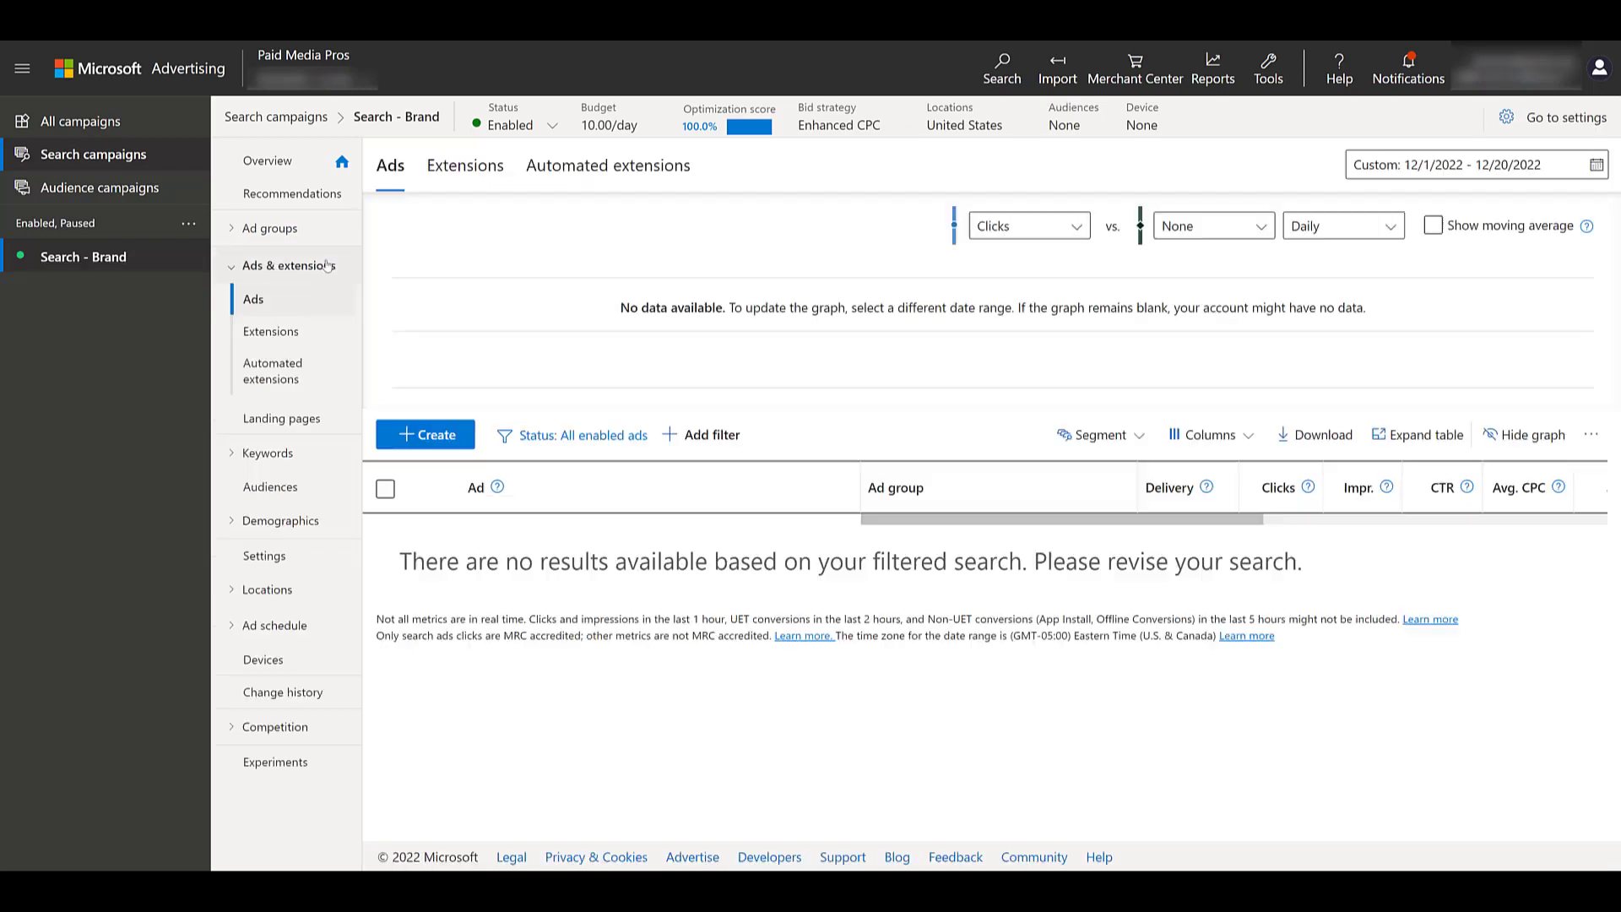
click(455, 184)
click(475, 217)
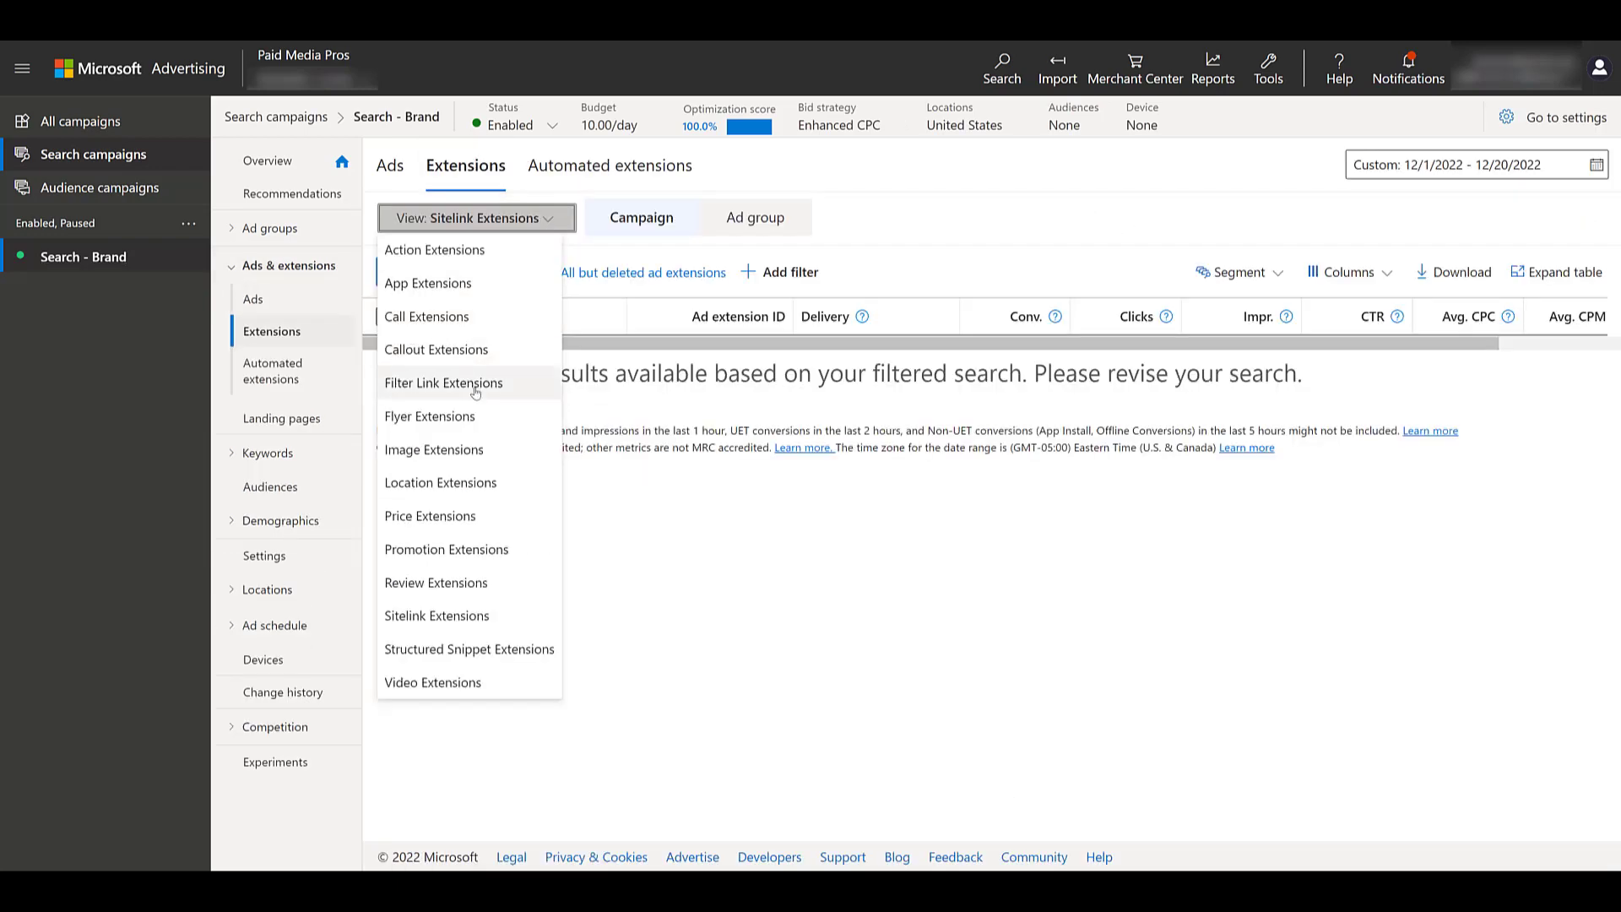
click(477, 415)
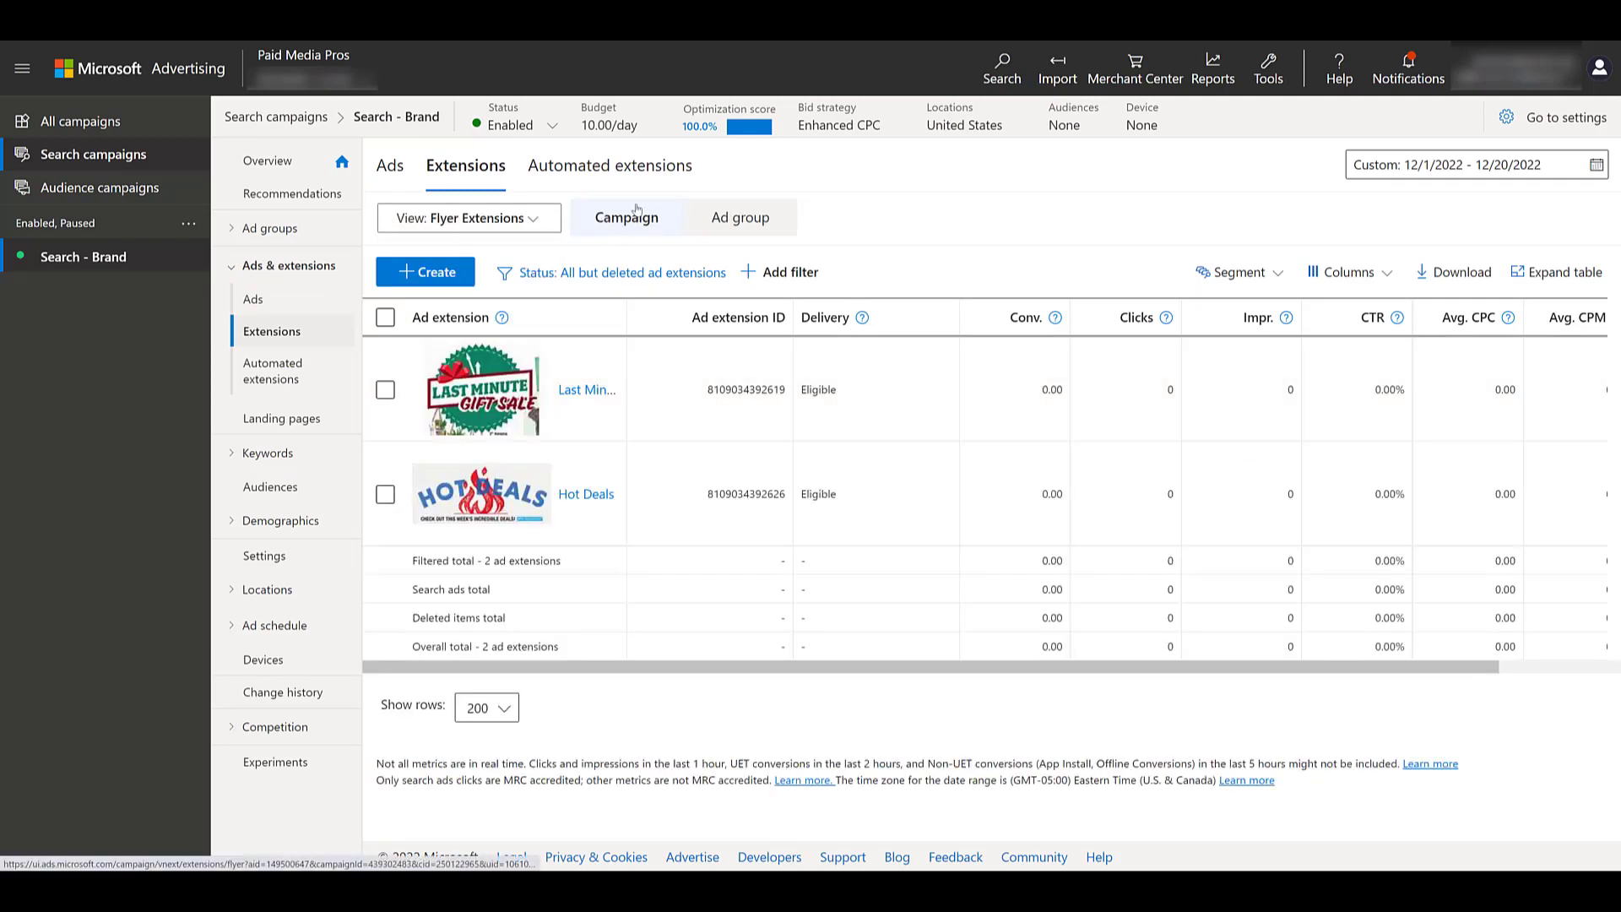
click(450, 274)
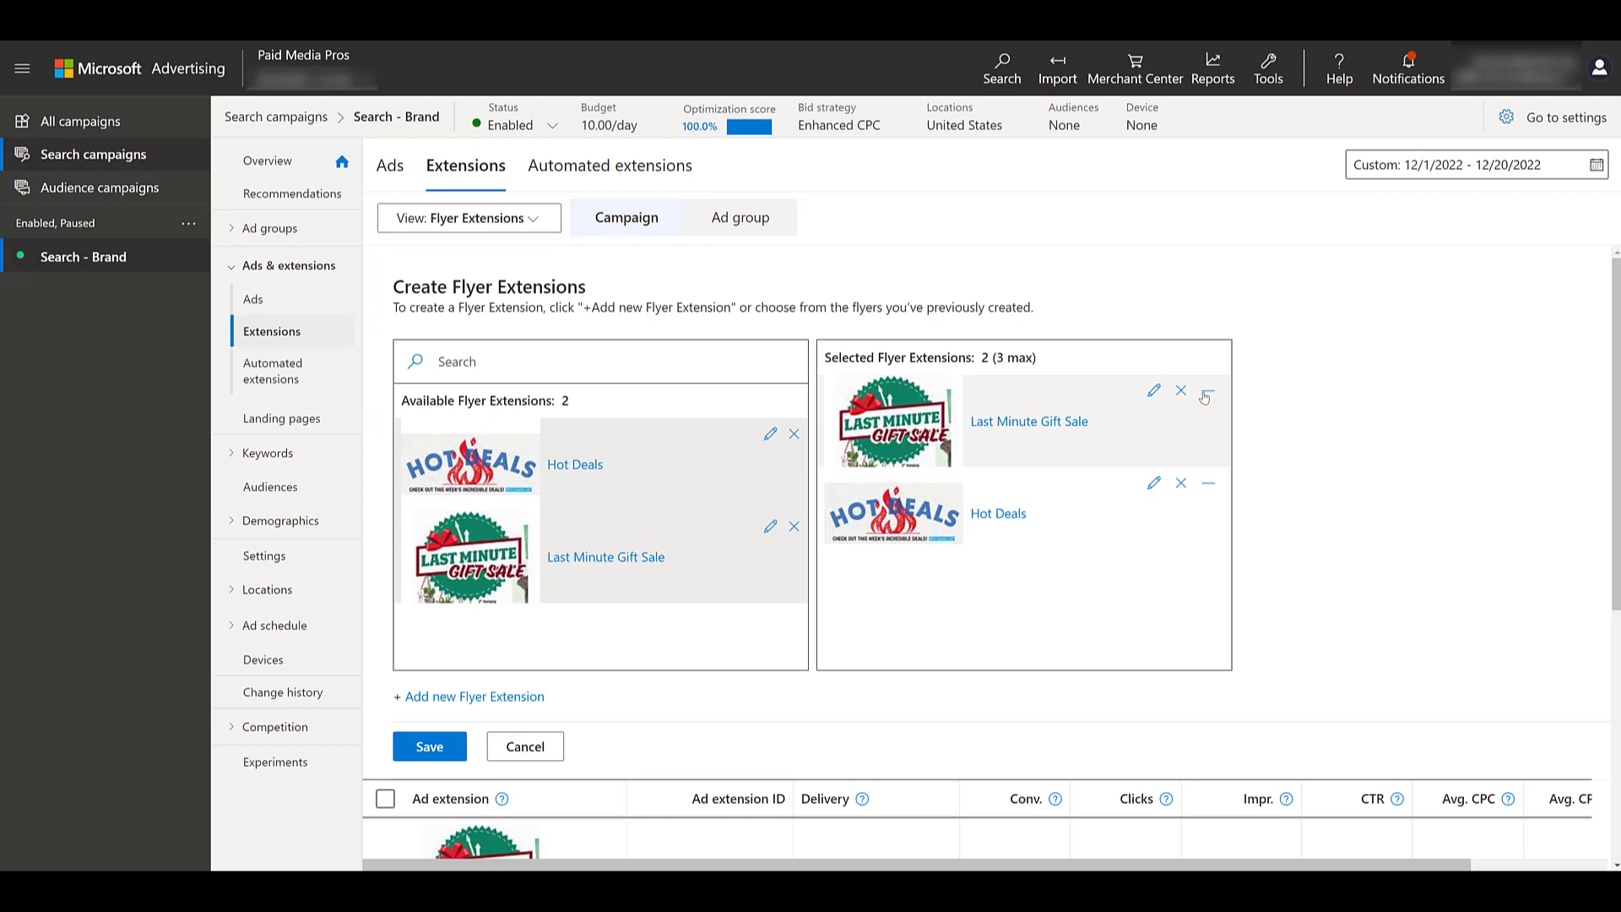
Step: Deselect Last Minute Gift Sale, and review then cancel the Hot Deals edit form unchanged
click(1207, 393)
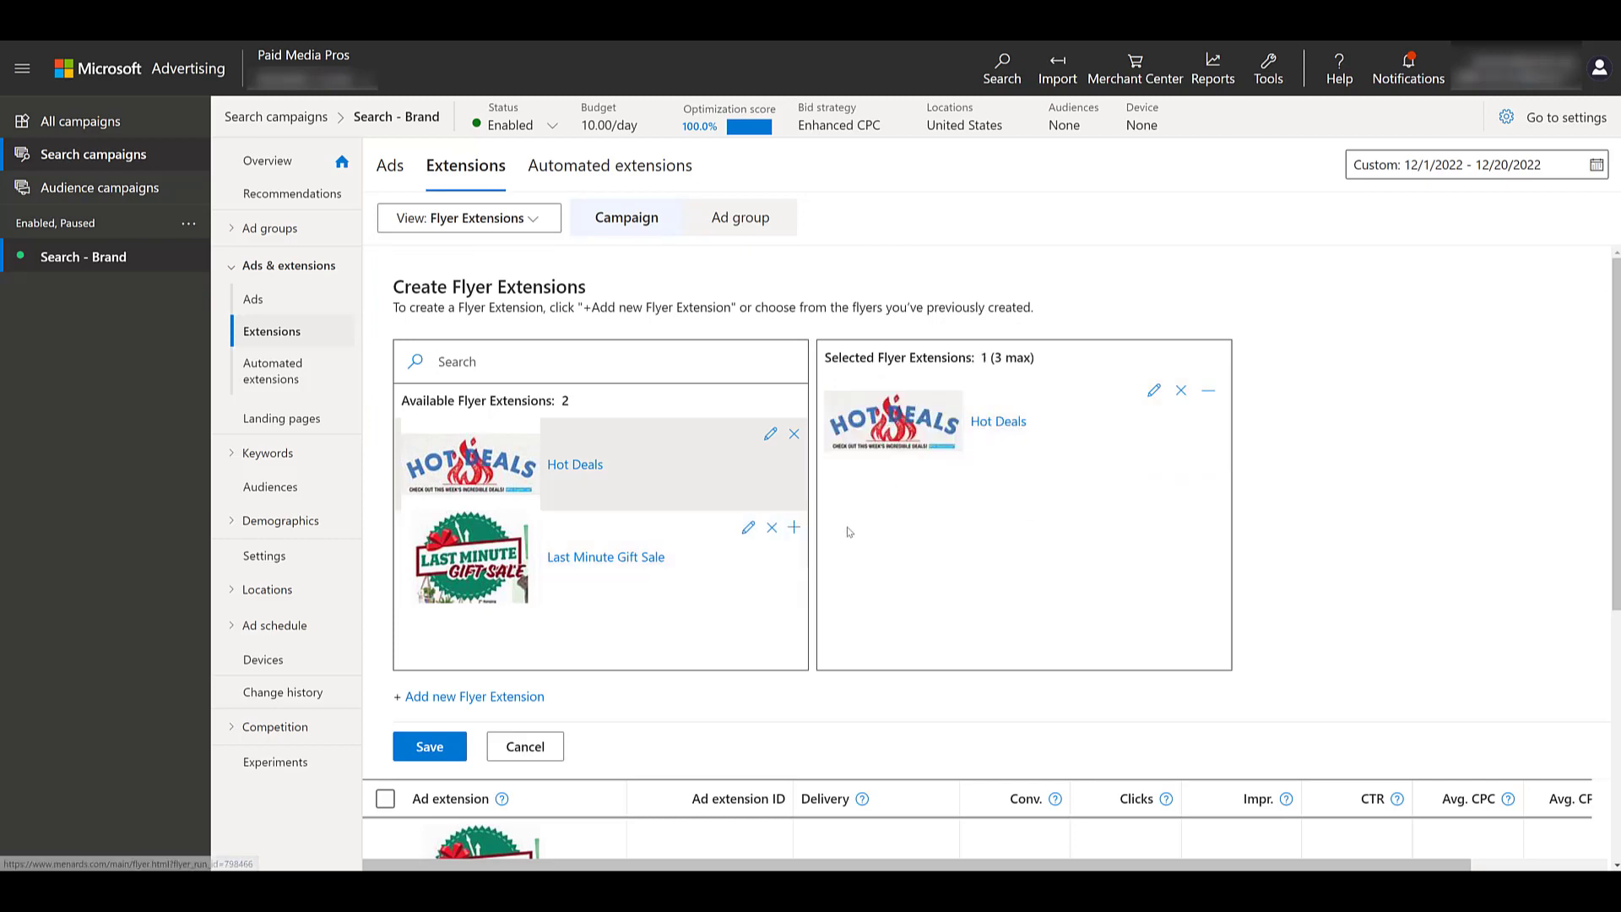
click(1154, 390)
scroll(1369, 506, down, 7)
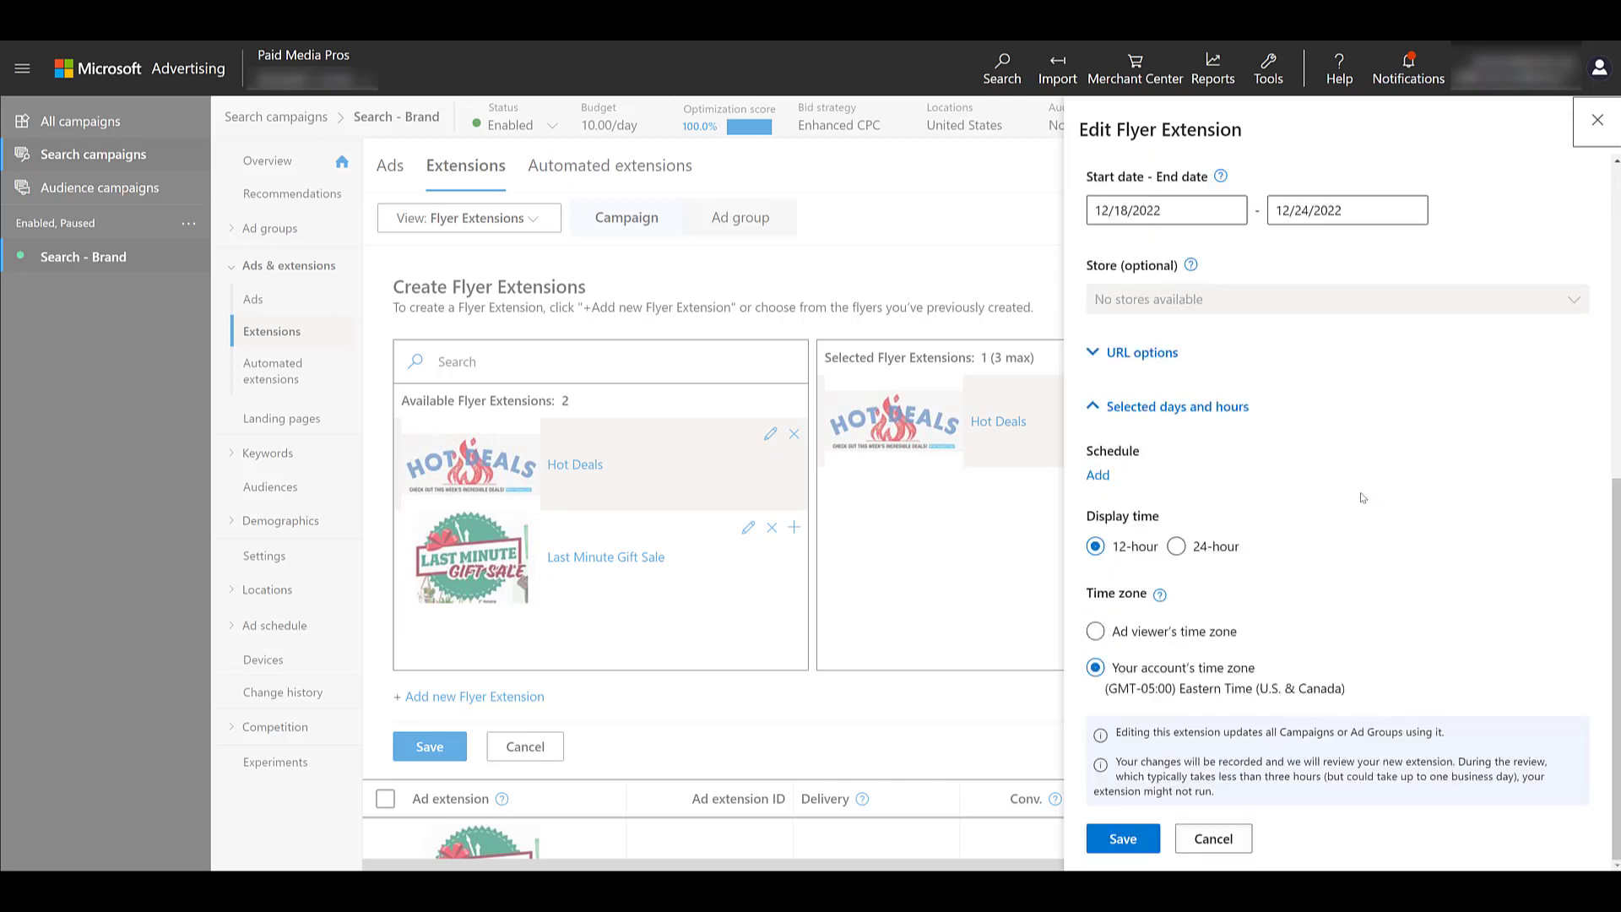
click(1213, 841)
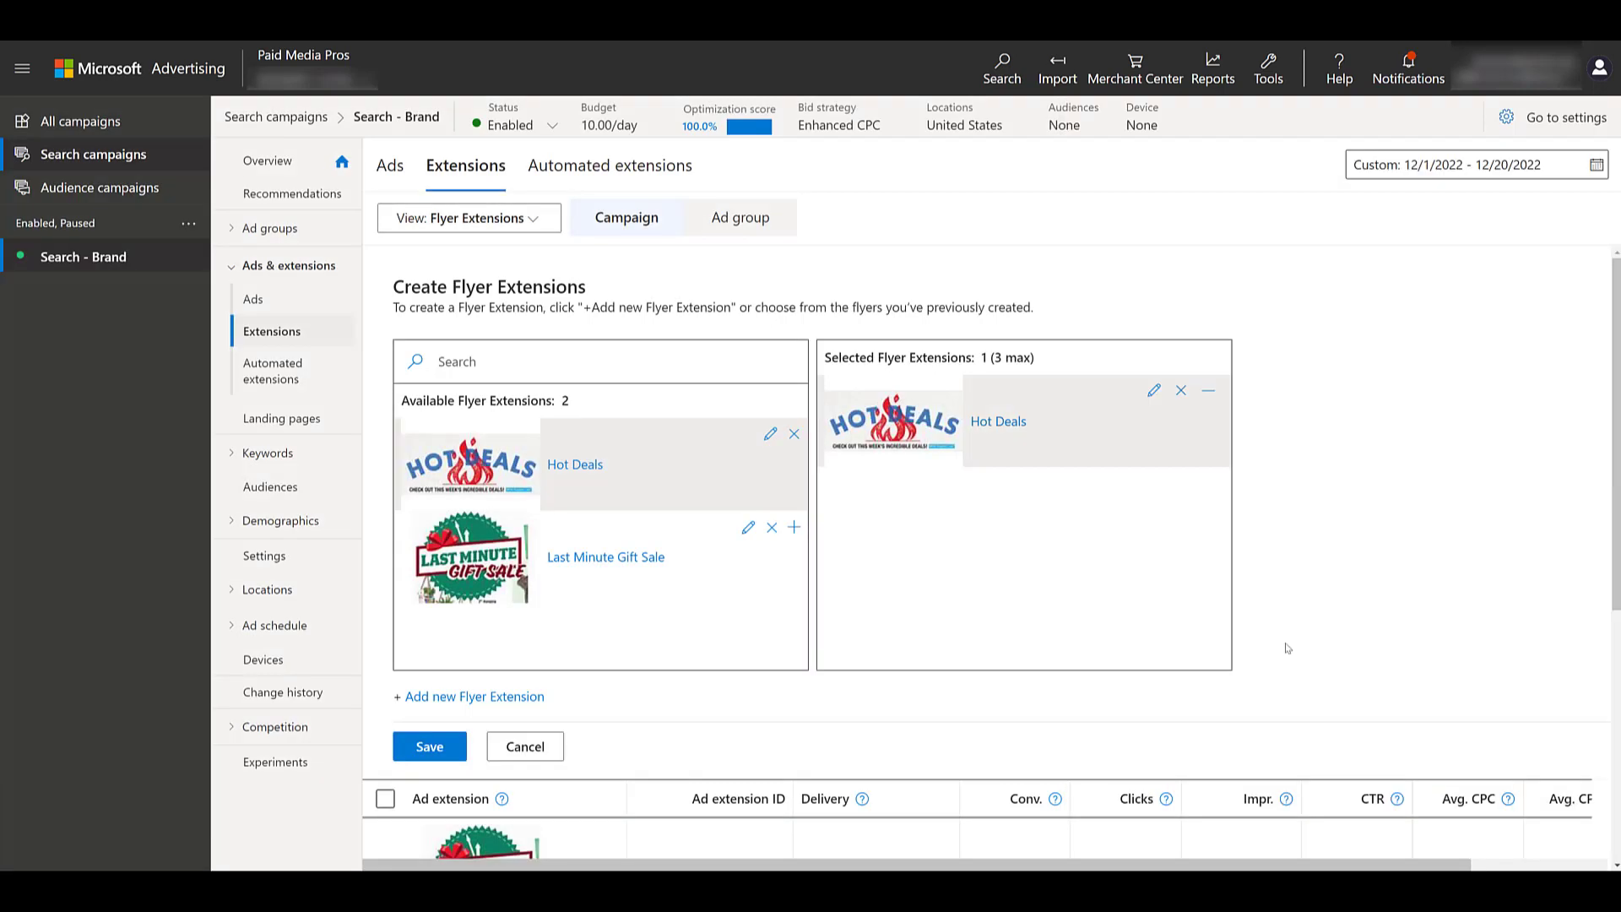